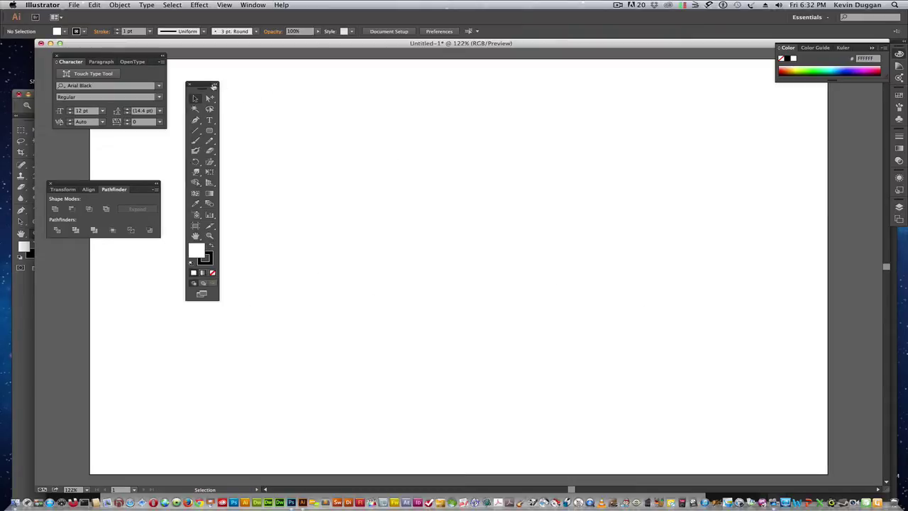
# - Toggle the tool panel between one and two columns and browse the Window panel list
pyautogui.click(213, 85)
pyautogui.click(200, 86)
pyautogui.click(249, 5)
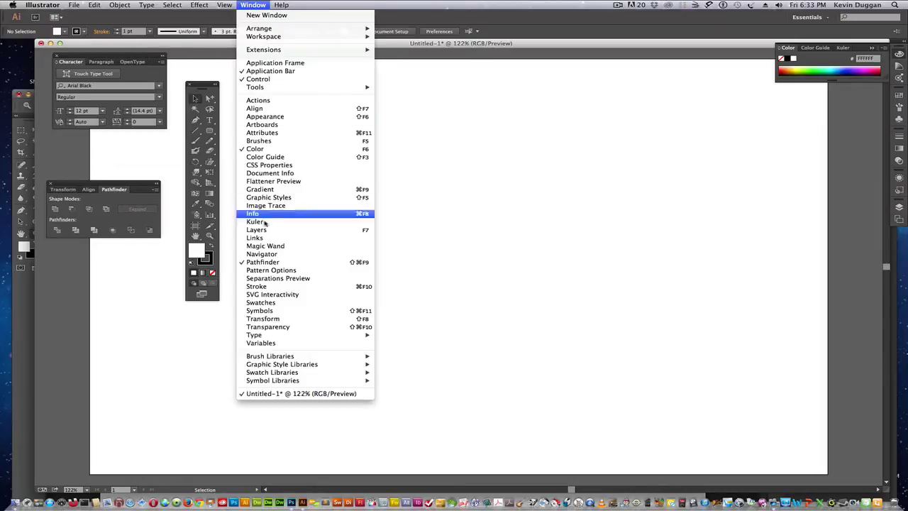
pyautogui.moveTo(321, 336)
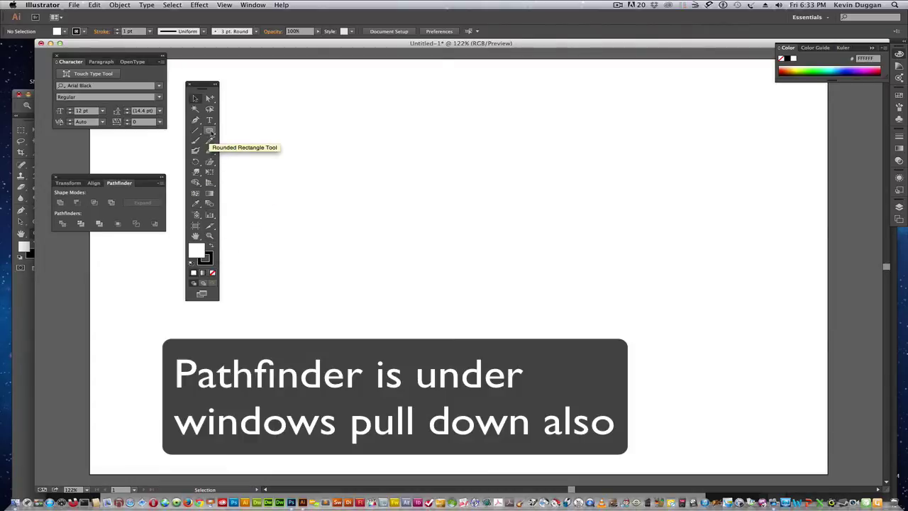
# - Draw a roughly 116 × 77 px rounded rectangle near the upper middle, tuning its corner radius
pyautogui.moveTo(211, 133); pyautogui.dragTo(242, 132)
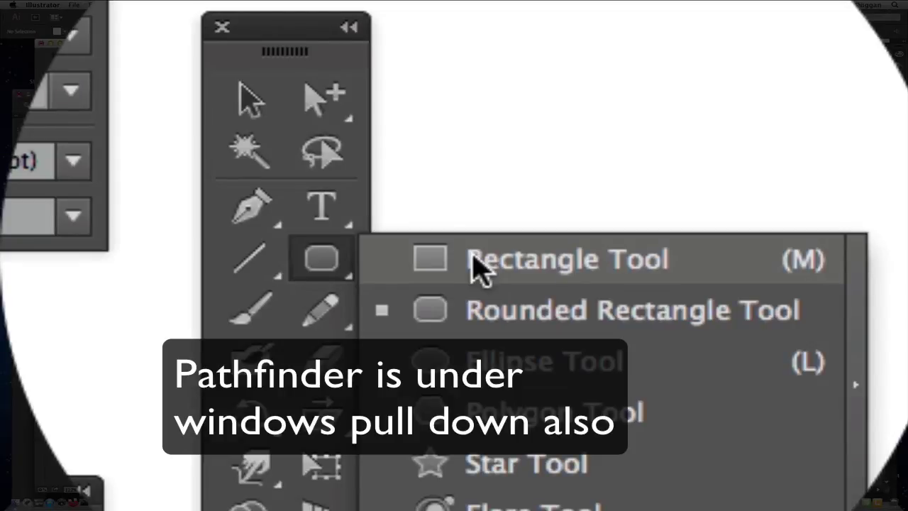
pyautogui.moveTo(476, 268); pyautogui.dragTo(476, 268)
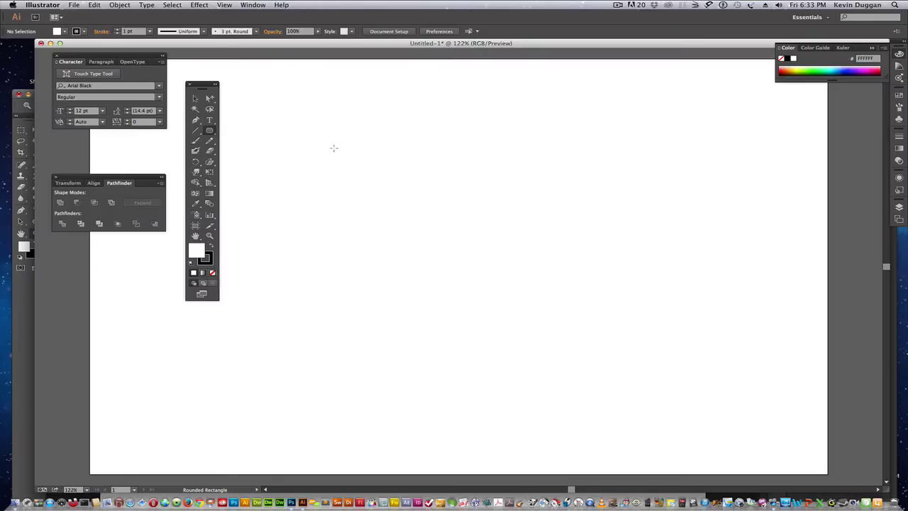
pyautogui.moveTo(335, 148); pyautogui.dragTo(394, 186)
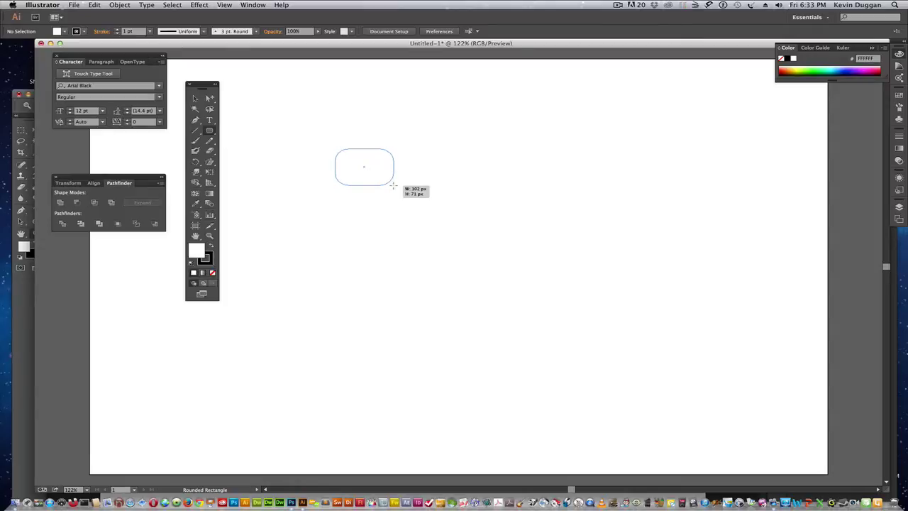
pyautogui.press('Up')
pyautogui.press('Up')
pyautogui.press('Up')
pyautogui.press('Up')
pyautogui.press('Up')
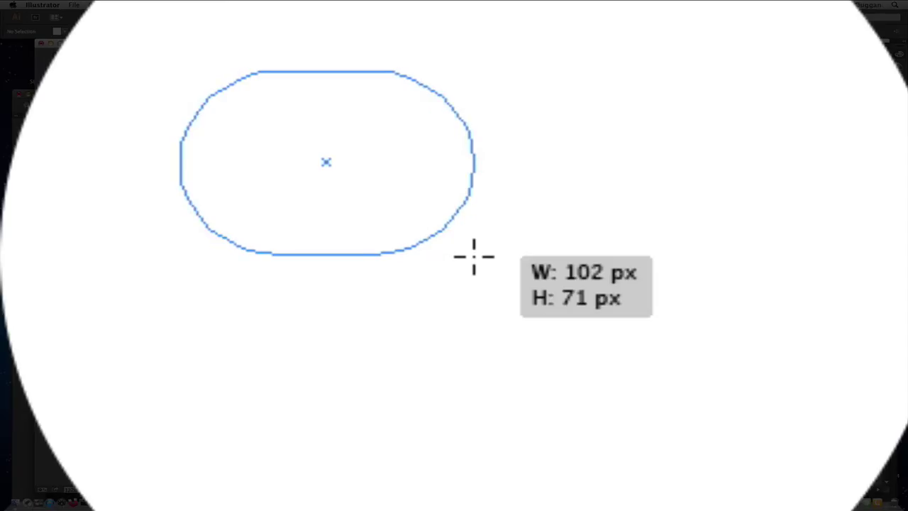
pyautogui.press('Down')
pyautogui.press('Down')
pyautogui.press('Down')
pyautogui.press('Down')
pyautogui.press('Down')
pyautogui.press('Down')
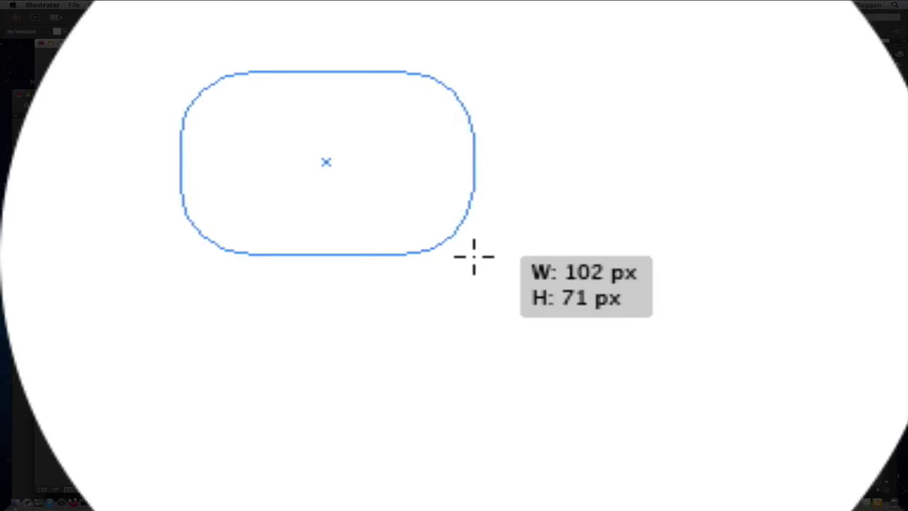
pyautogui.press('Down')
pyautogui.press('Down')
pyautogui.press('Down')
pyautogui.press('Down')
pyautogui.moveTo(474, 257); pyautogui.dragTo(473, 256)
pyautogui.press('Up')
pyautogui.press('Up')
pyautogui.press('Up')
pyautogui.press('Up')
pyautogui.press('Up')
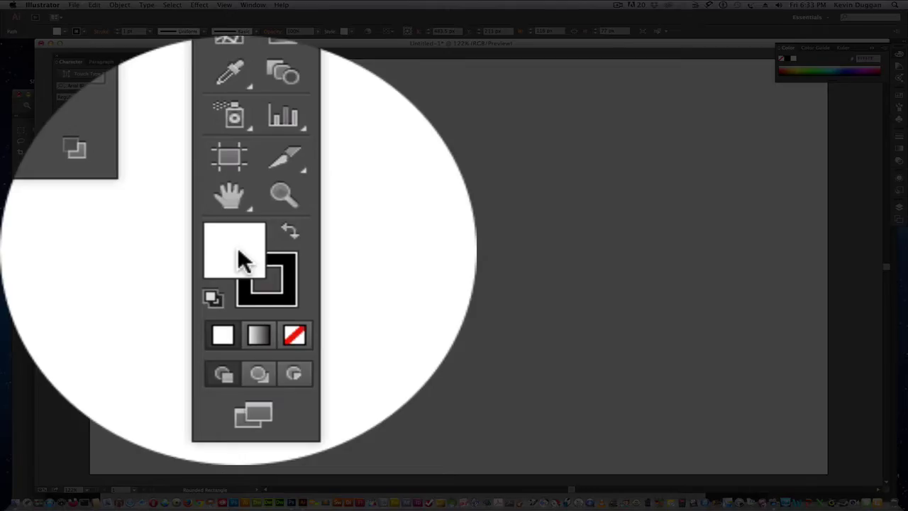
# - Fill the rounded rectangle with grey-blue 767E89 and remove its outline
pyautogui.doubleClick(238, 249)
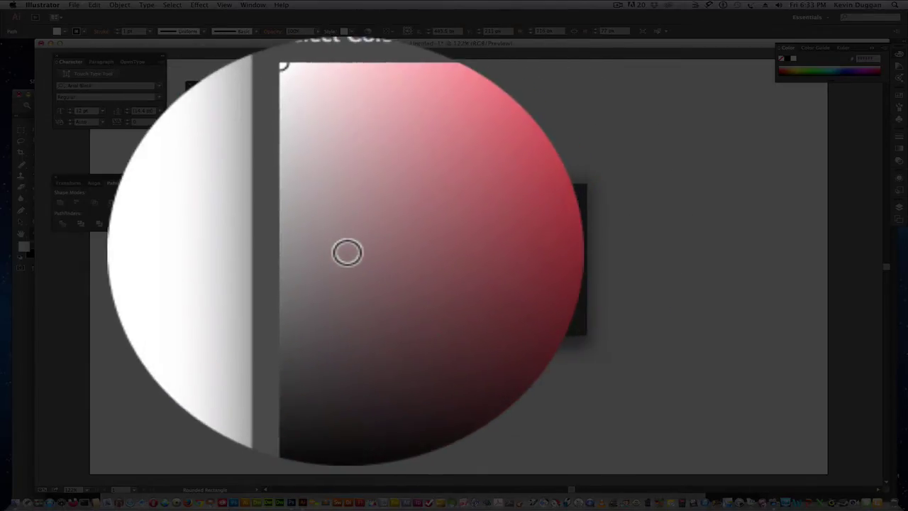
pyautogui.click(462, 244)
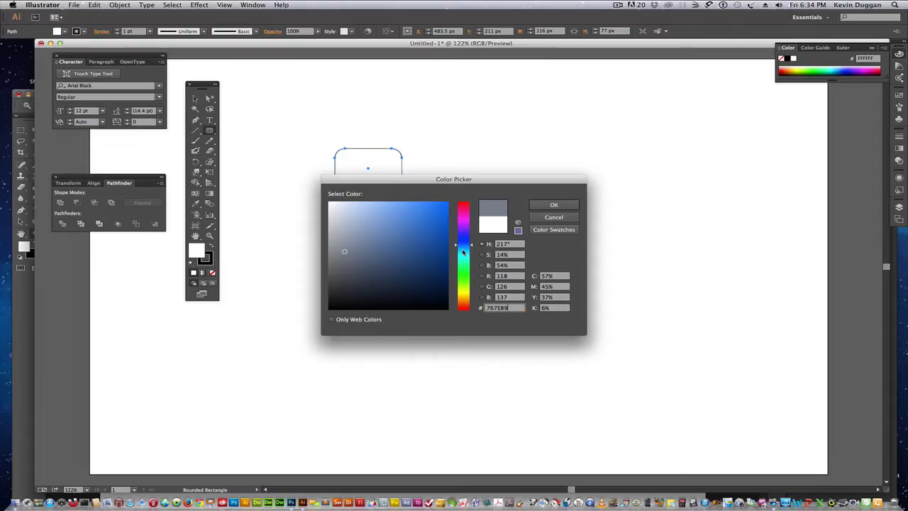
pyautogui.click(545, 205)
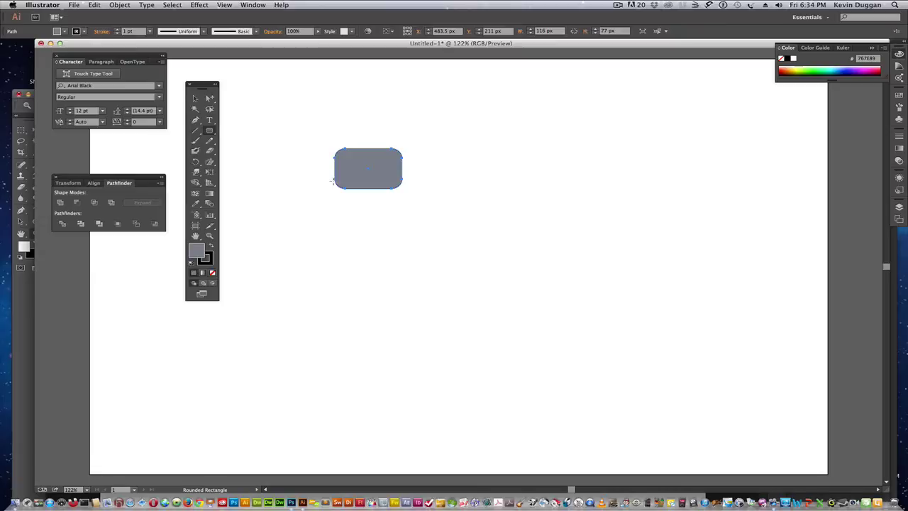
pyautogui.click(195, 99)
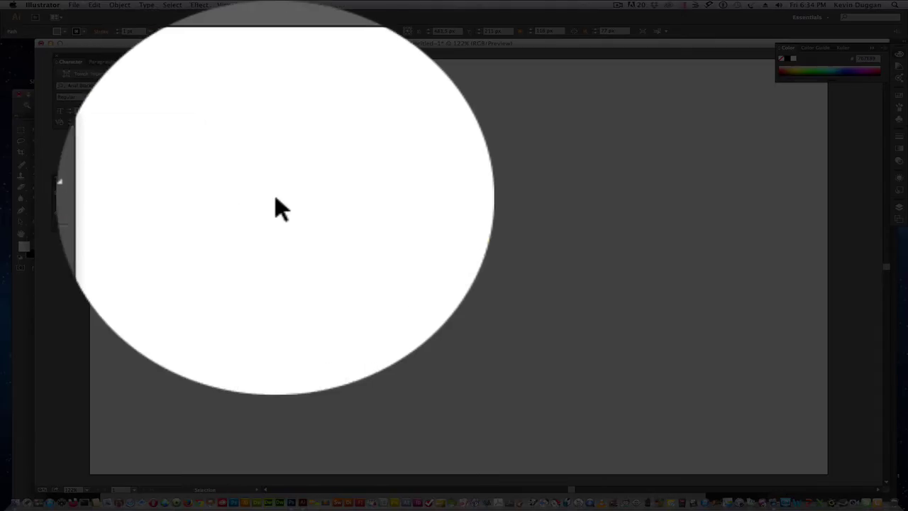
pyautogui.click(367, 197)
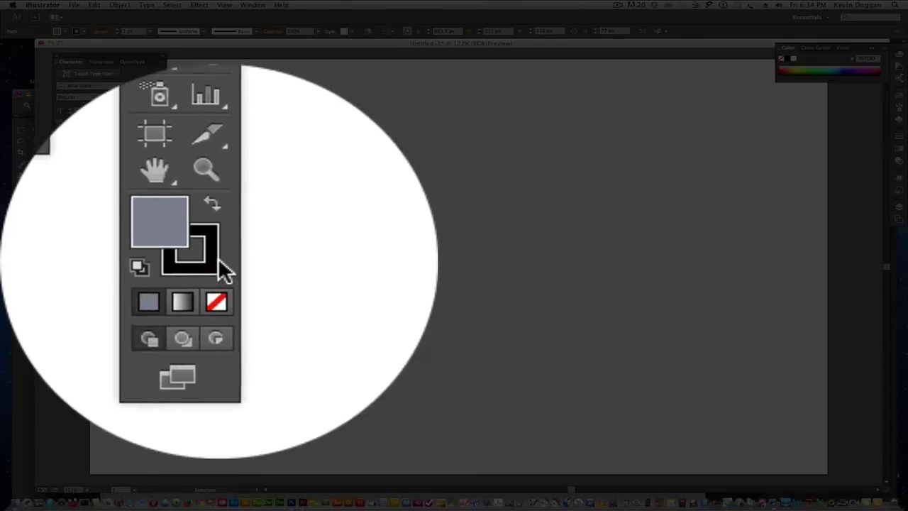
pyautogui.click(219, 277)
pyautogui.click(411, 205)
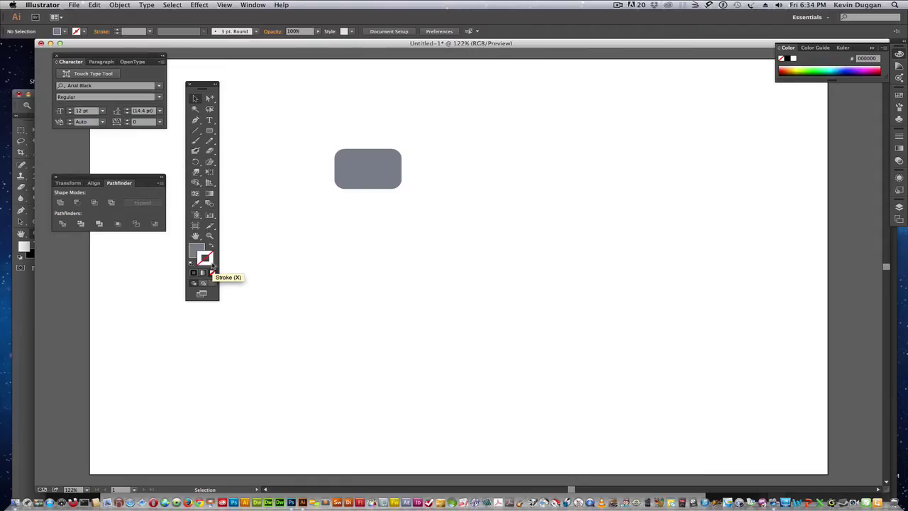
# - Give the rounded rectangle a dark blue #21578E stroke colour
pyautogui.doubleClick(208, 264)
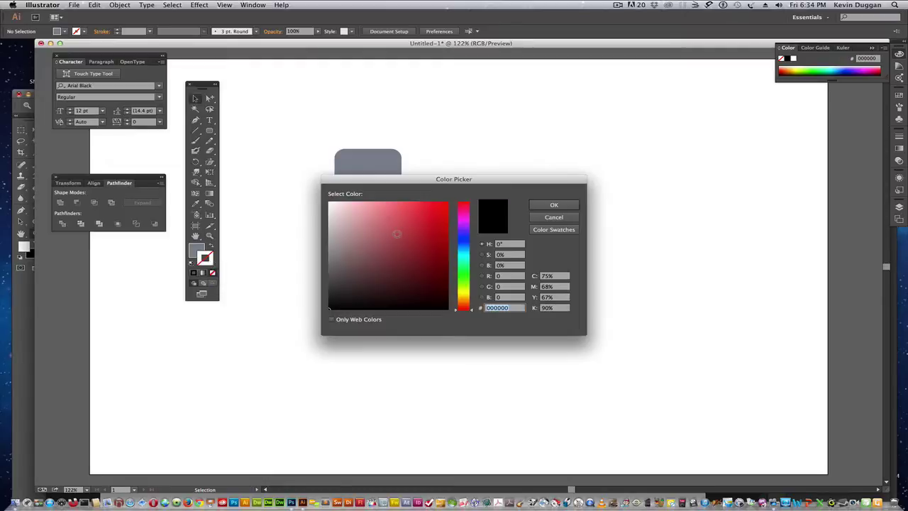
pyautogui.click(465, 250)
pyautogui.click(397, 245)
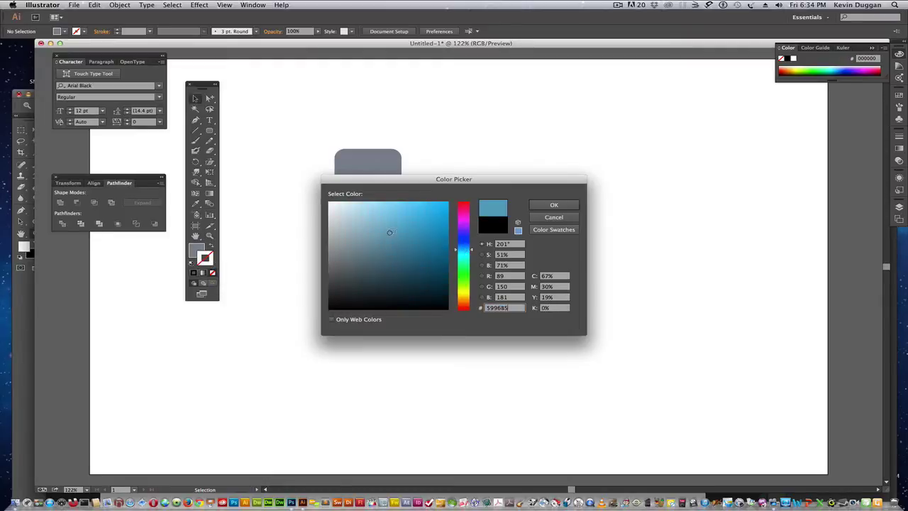
pyautogui.click(550, 215)
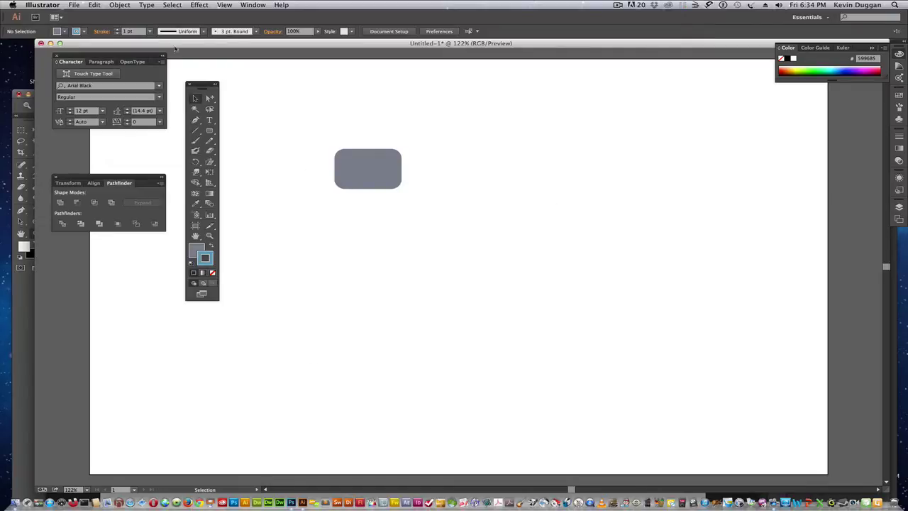
pyautogui.click(346, 159)
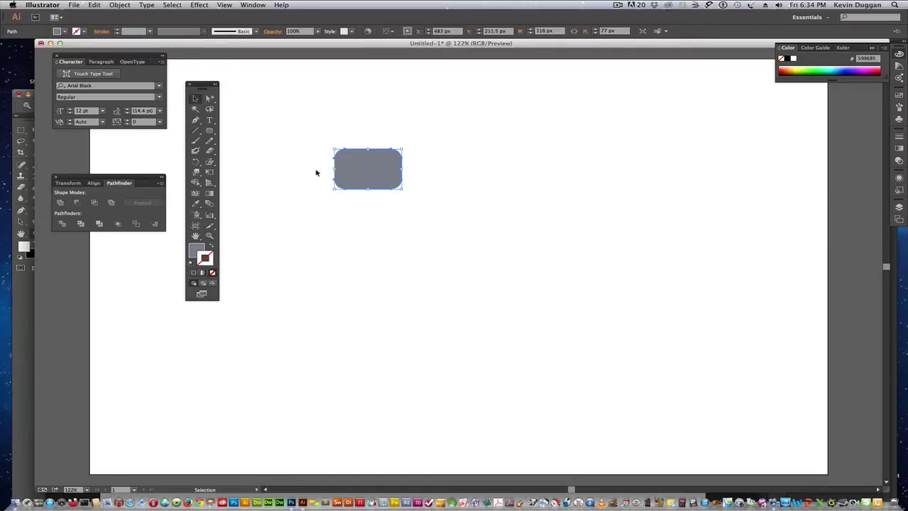
pyautogui.doubleClick(212, 261)
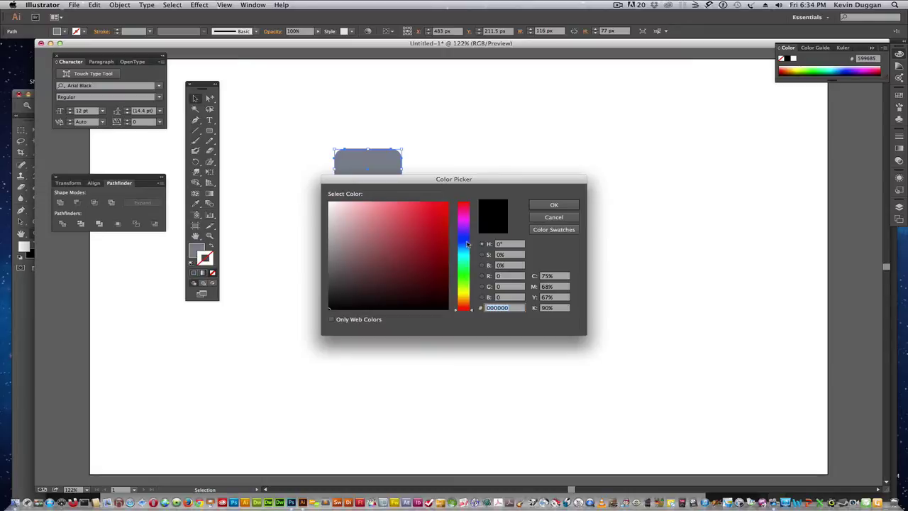
pyautogui.click(465, 244)
pyautogui.click(422, 248)
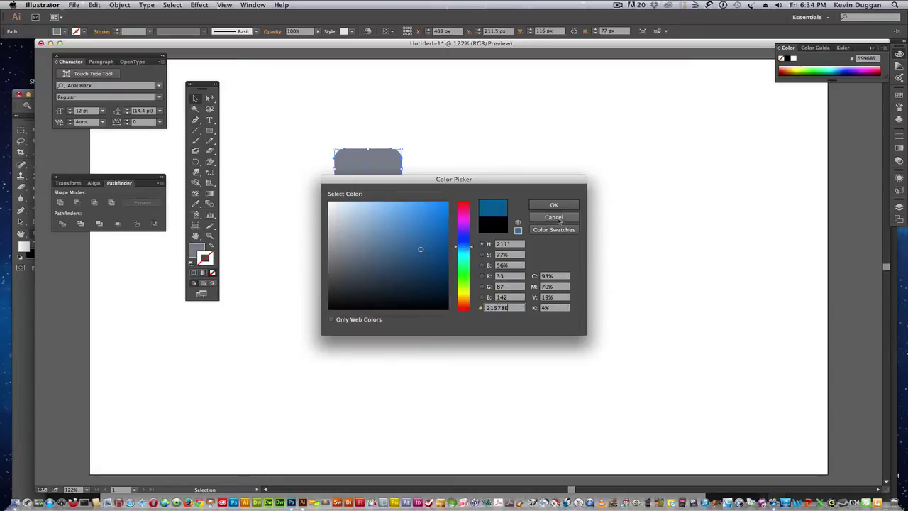
pyautogui.click(554, 205)
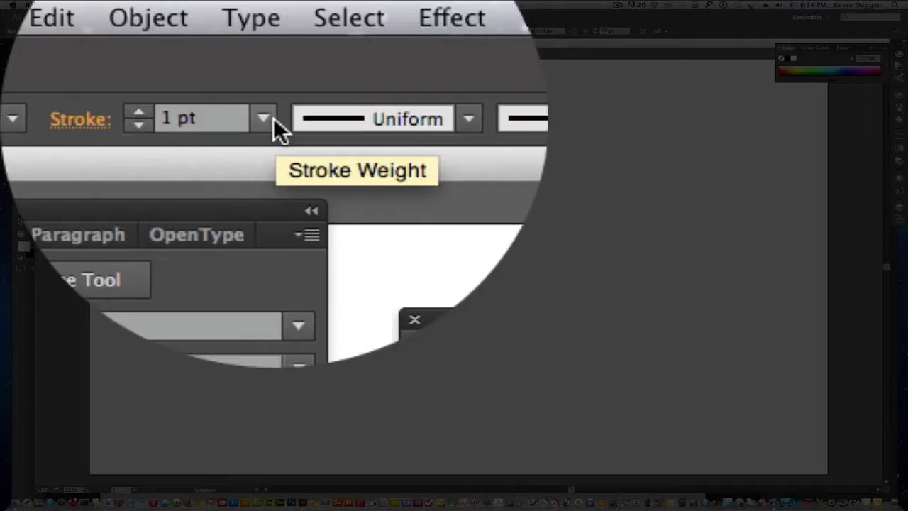
# - Raise the rectangle's stroke weight to 4 pt
pyautogui.click(150, 31)
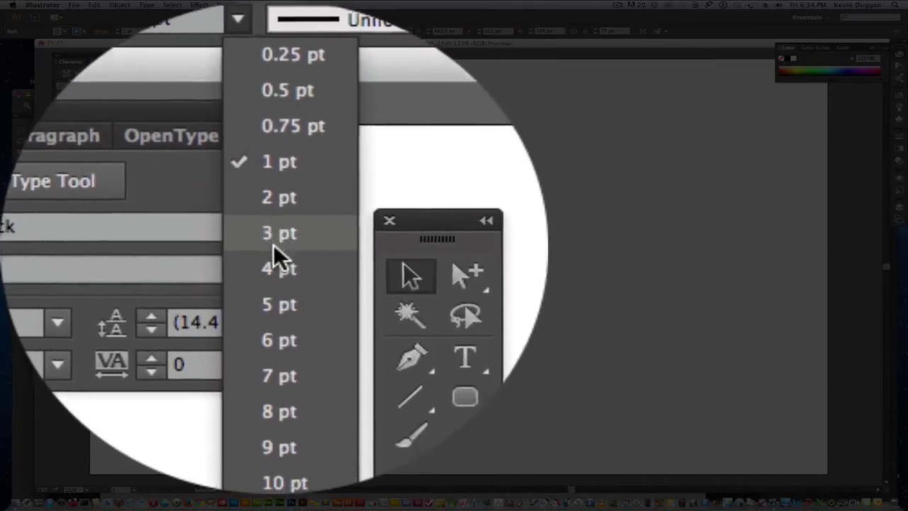
pyautogui.click(277, 296)
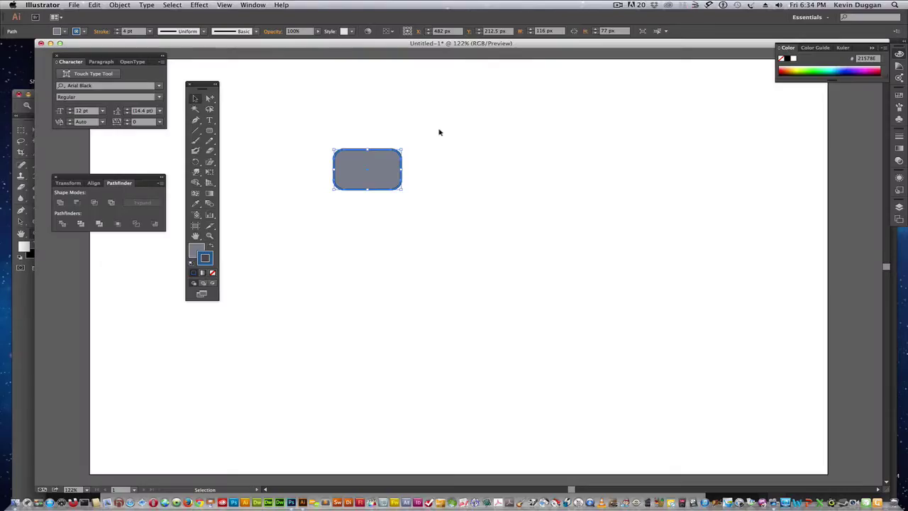
pyautogui.click(442, 138)
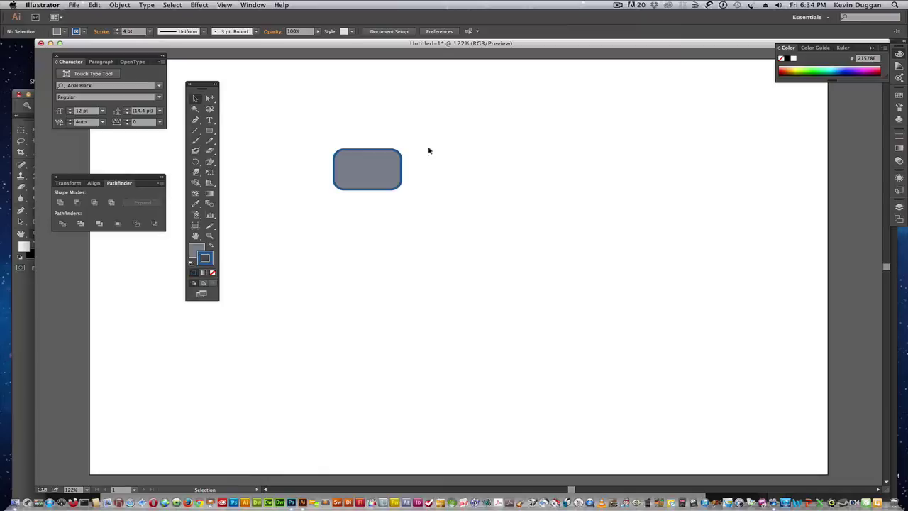
# - Shift the stroked box right and nudge a duplicate into place just below and right of it
pyautogui.moveTo(366, 168); pyautogui.dragTo(440, 162)
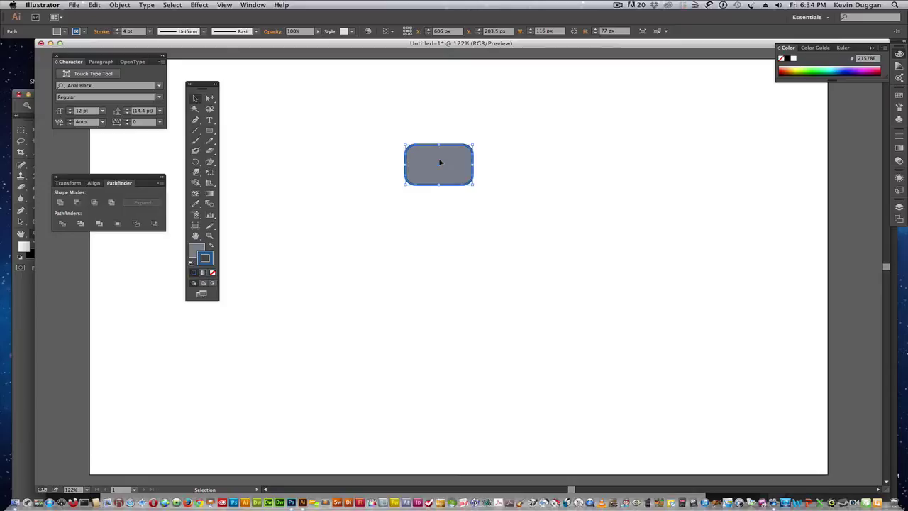
pyautogui.moveTo(440, 163); pyautogui.dragTo(500, 217)
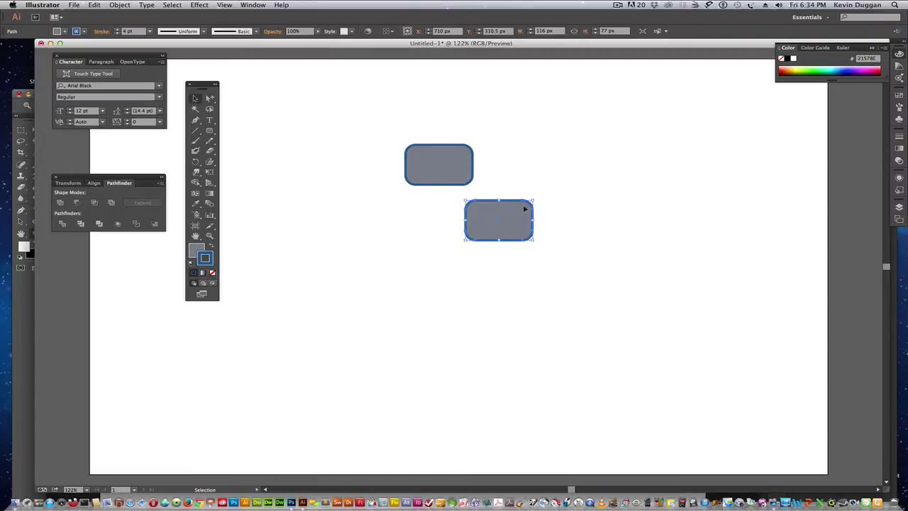
pyautogui.click(94, 5)
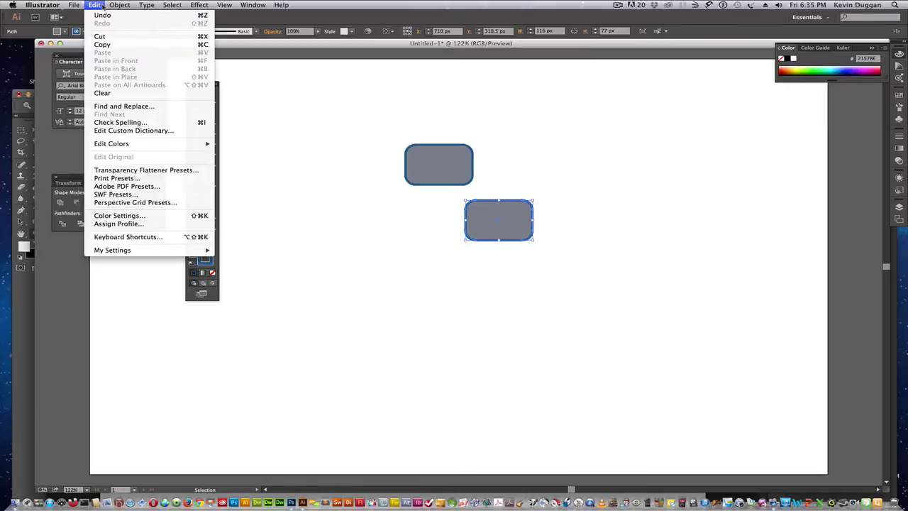
pyautogui.click(417, 105)
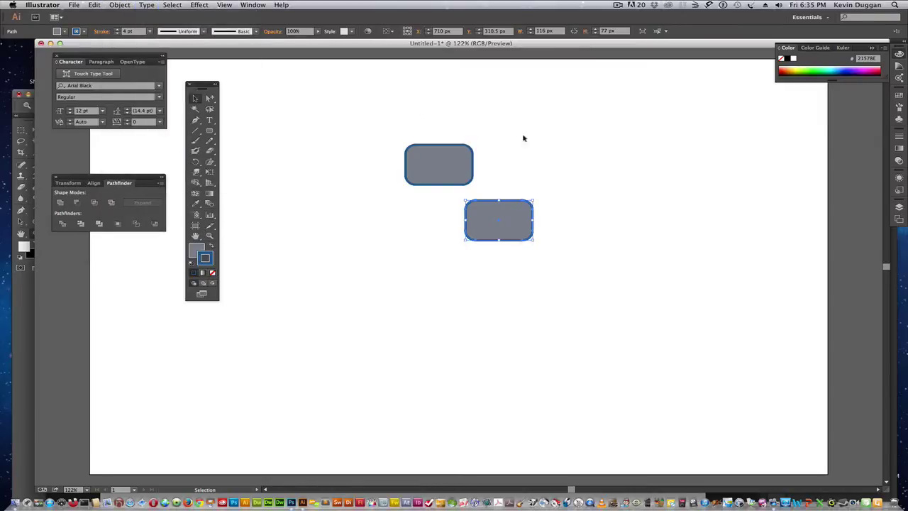
pyautogui.moveTo(511, 220); pyautogui.dragTo(483, 210)
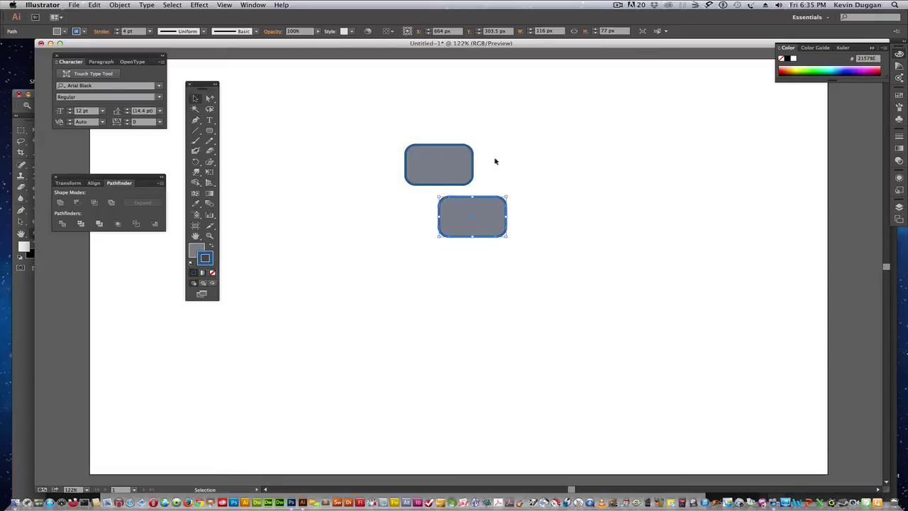
# - Open the Transparency panel and set the copied box's opacity to 17%
pyautogui.click(253, 5)
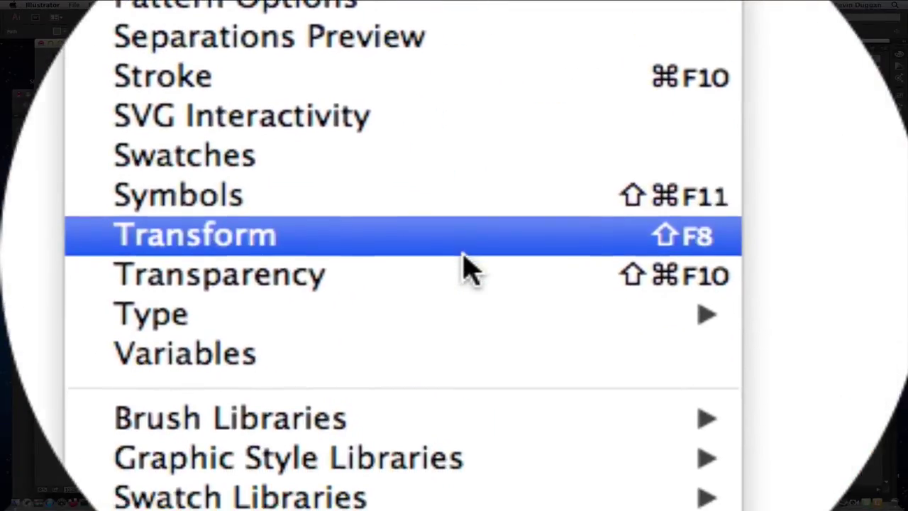
pyautogui.click(464, 323)
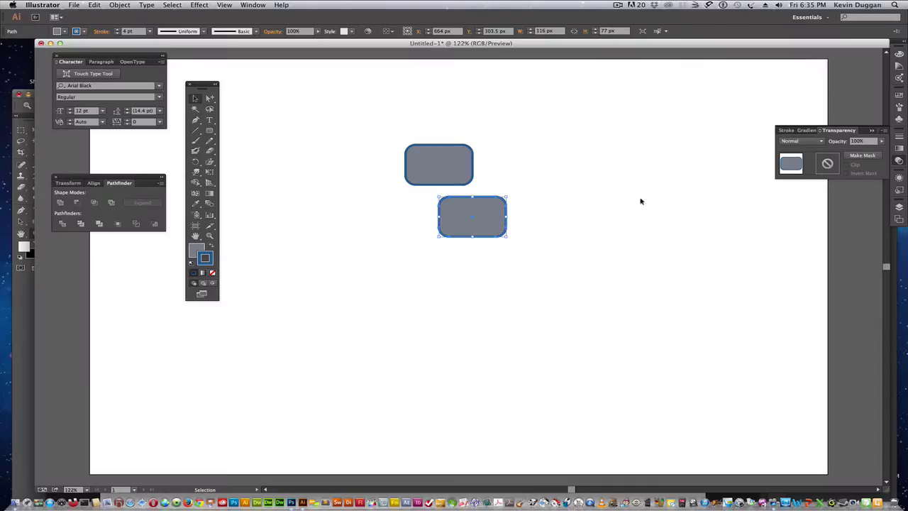
pyautogui.moveTo(831, 131); pyautogui.dragTo(610, 89)
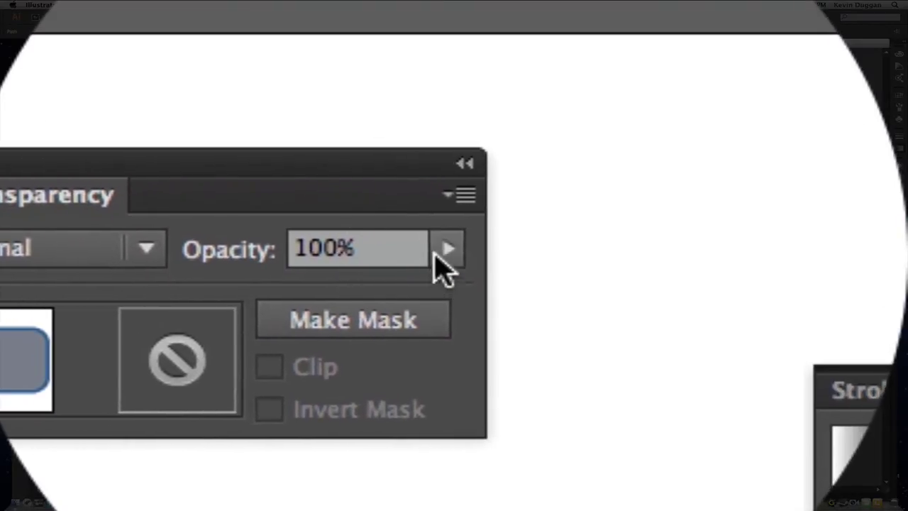
pyautogui.click(646, 150)
pyautogui.moveTo(434, 253); pyautogui.dragTo(296, 261)
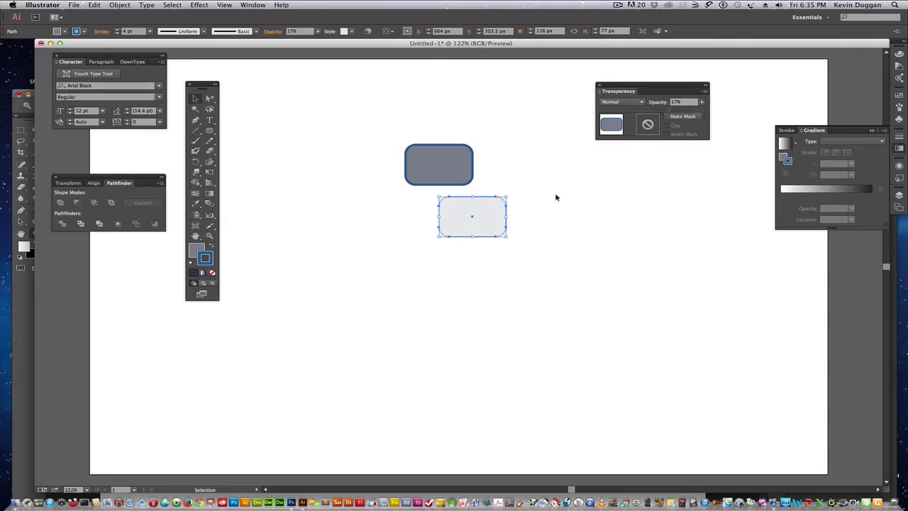
# - Move the 17% box behind the top box and send it to the back as a shadow
pyautogui.click(557, 194)
pyautogui.moveTo(489, 225); pyautogui.dragTo(464, 182)
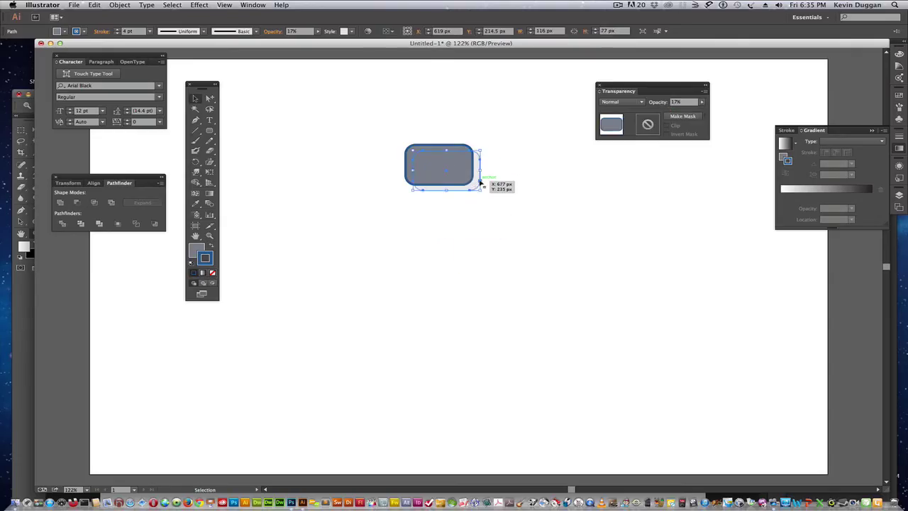
pyautogui.click(364, 88)
pyautogui.click(481, 268)
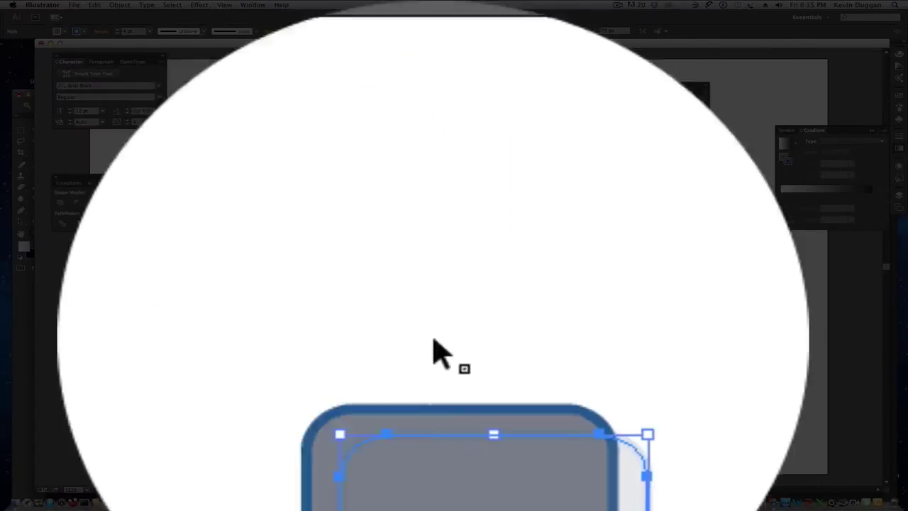
pyautogui.click(119, 5)
pyautogui.moveTo(403, 107)
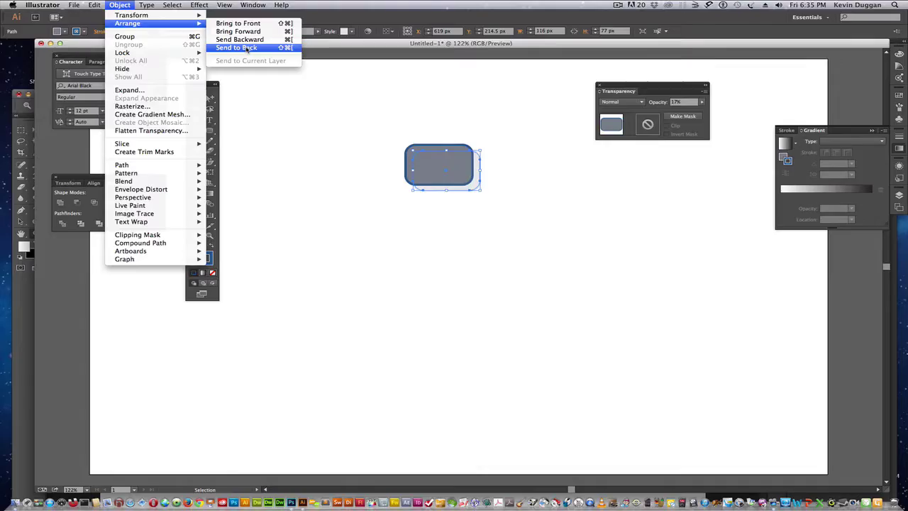
pyautogui.click(247, 49)
pyautogui.click(363, 91)
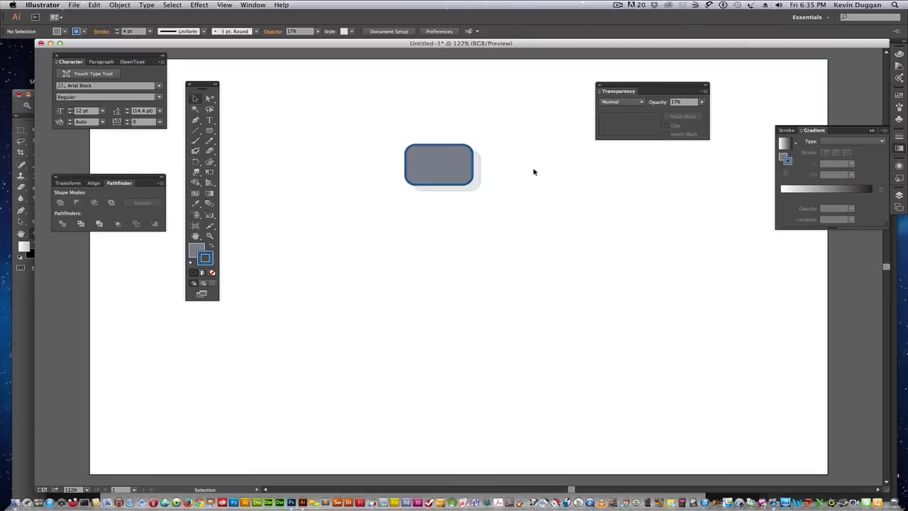
# - Copy the box and its shadow down to the lower left, deleting a misplaced copy
pyautogui.moveTo(390, 138); pyautogui.dragTo(484, 202)
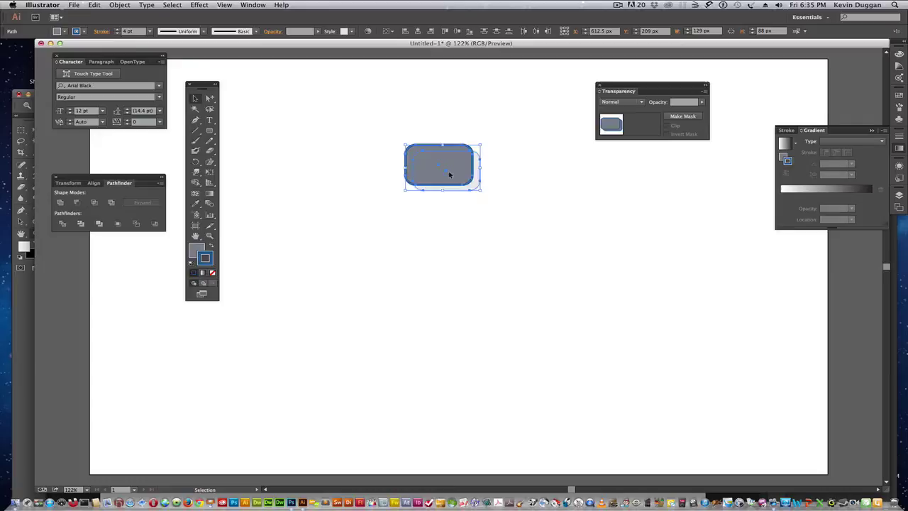
pyautogui.moveTo(449, 172); pyautogui.dragTo(321, 244)
pyautogui.moveTo(430, 176); pyautogui.dragTo(397, 256)
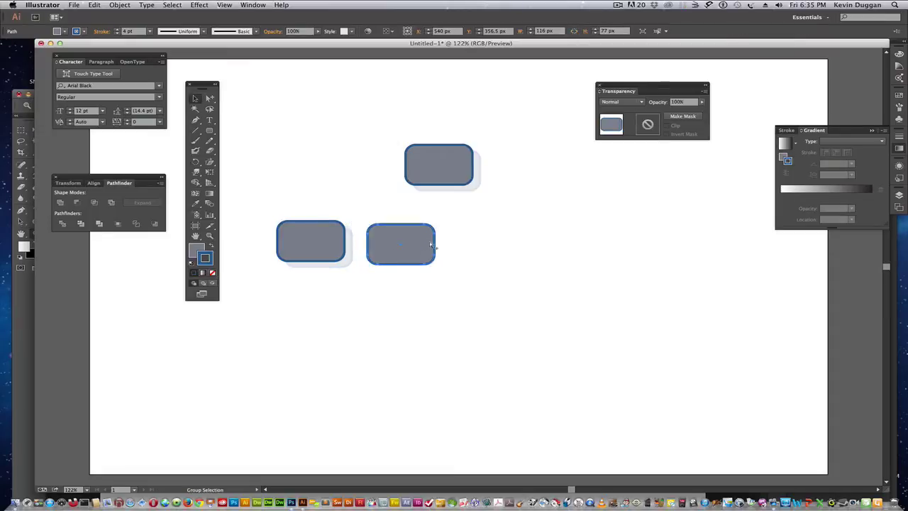
pyautogui.press('Delete')
# - Duplicate the box and its shadow to form the remaining lower boxes on the right
pyautogui.press('v')
pyautogui.click(474, 185)
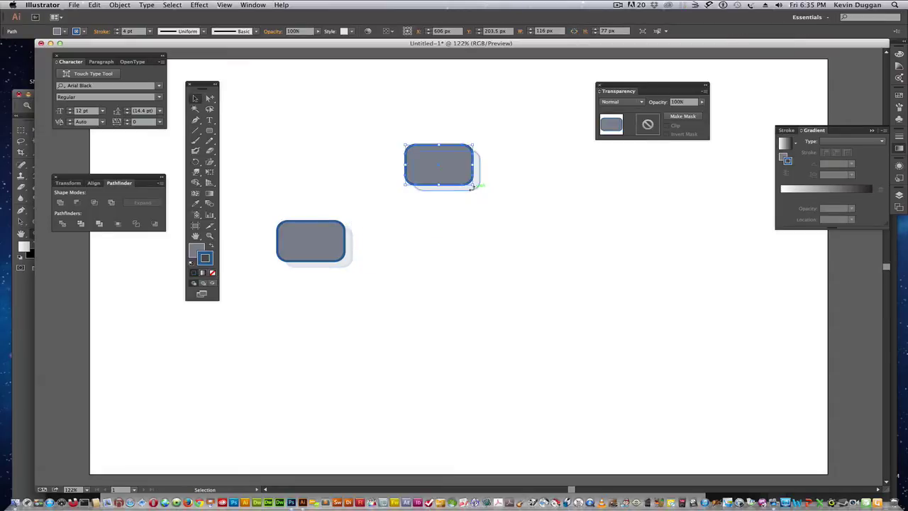
pyautogui.keyDown('shift'); pyautogui.click(466, 192); pyautogui.keyUp('shift')
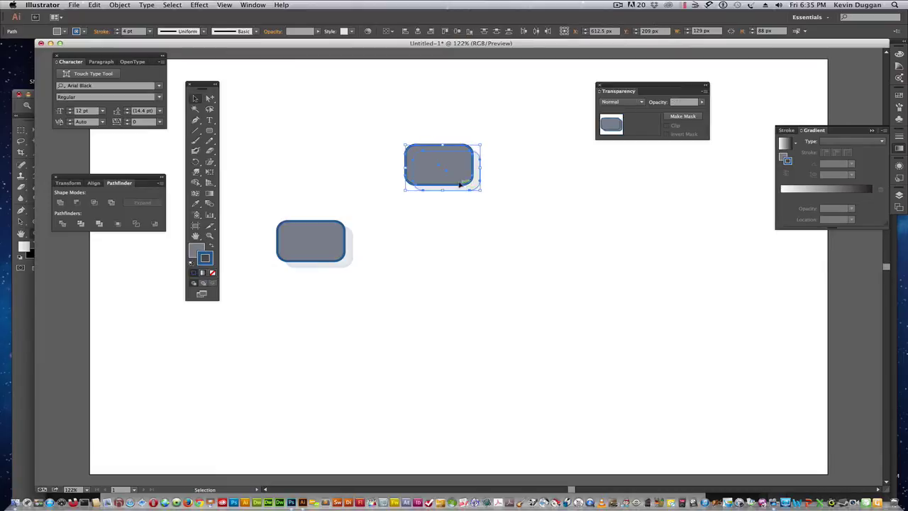
pyautogui.moveTo(456, 168); pyautogui.dragTo(539, 242)
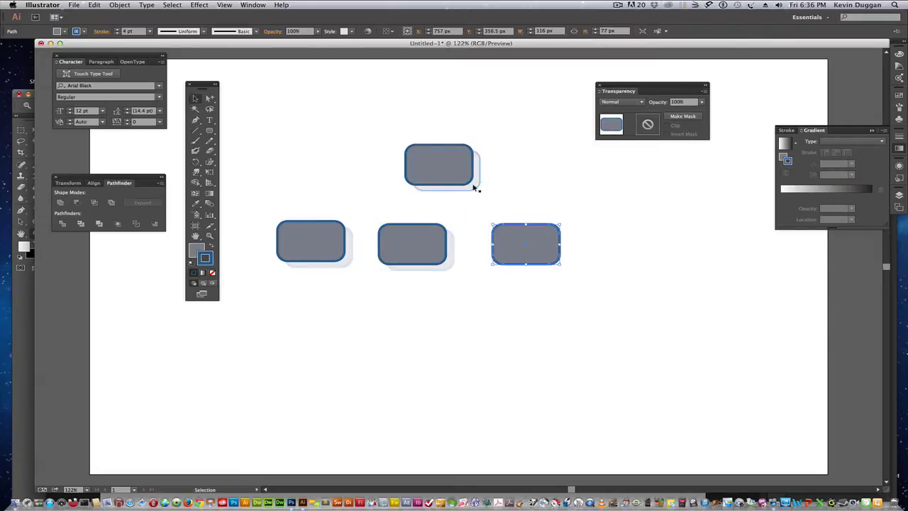
pyautogui.click(475, 187)
pyautogui.moveTo(474, 187); pyautogui.dragTo(562, 266)
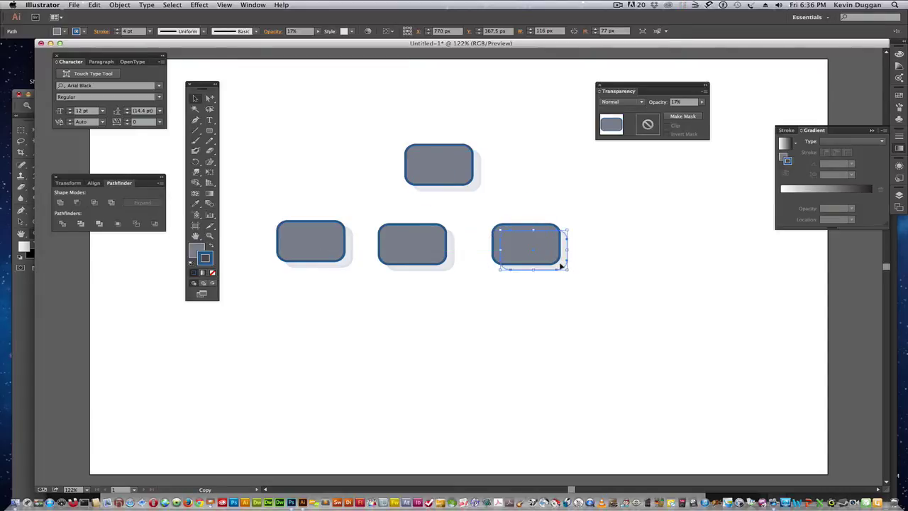
pyautogui.click(571, 210)
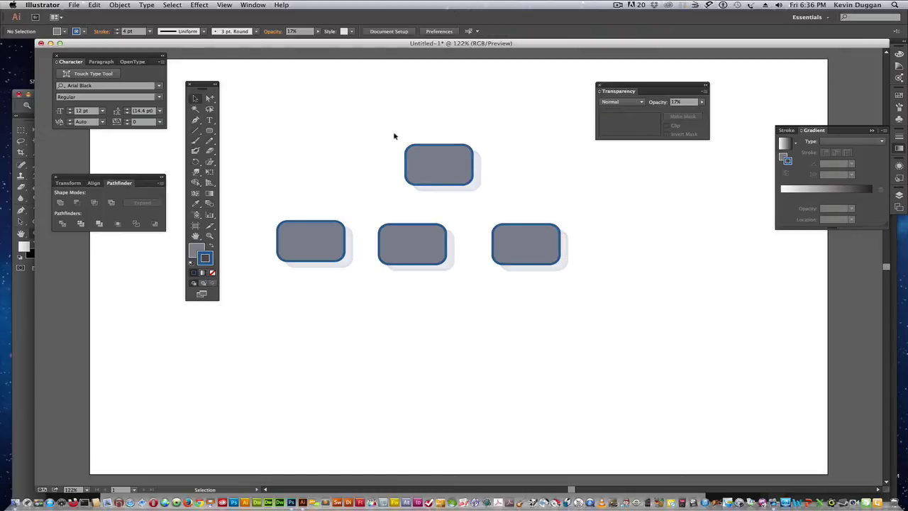
# - Shift the top box left and draw lines from it to the left, middle and right boxes
pyautogui.moveTo(394, 135); pyautogui.dragTo(437, 174)
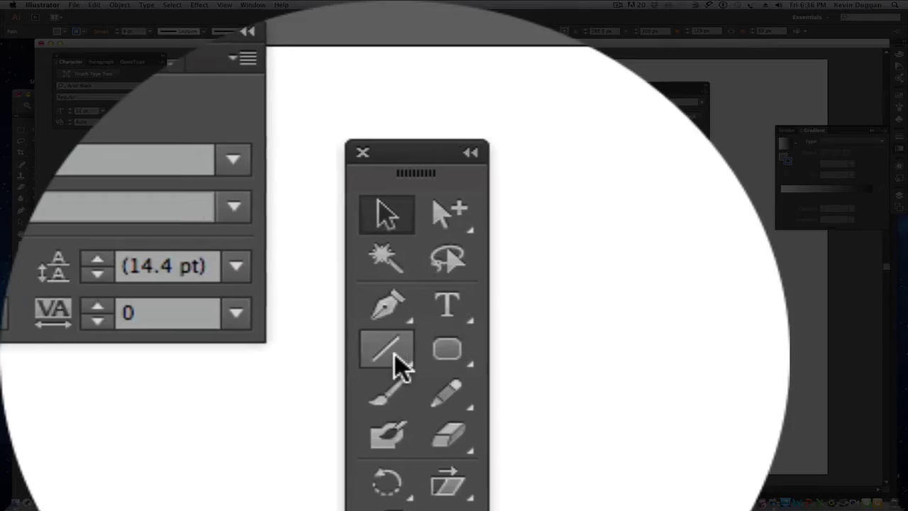
pyautogui.click(201, 132)
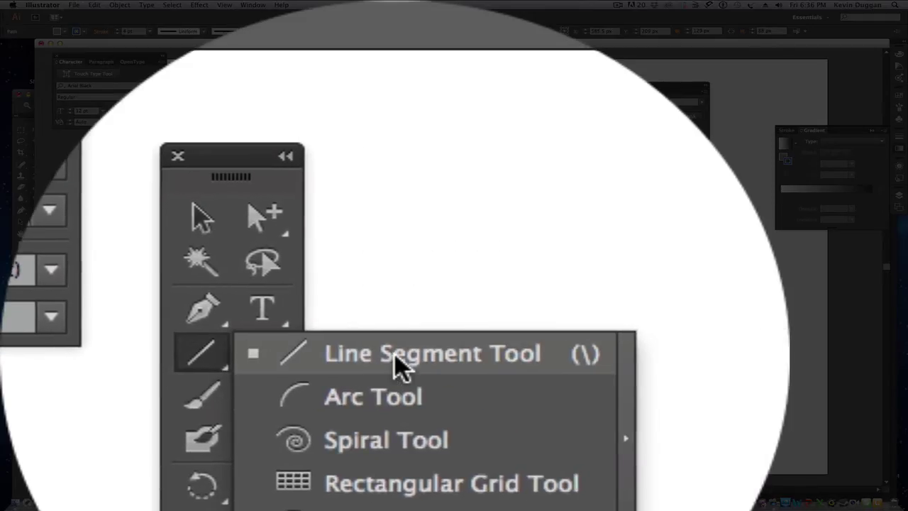
pyautogui.click(553, 354)
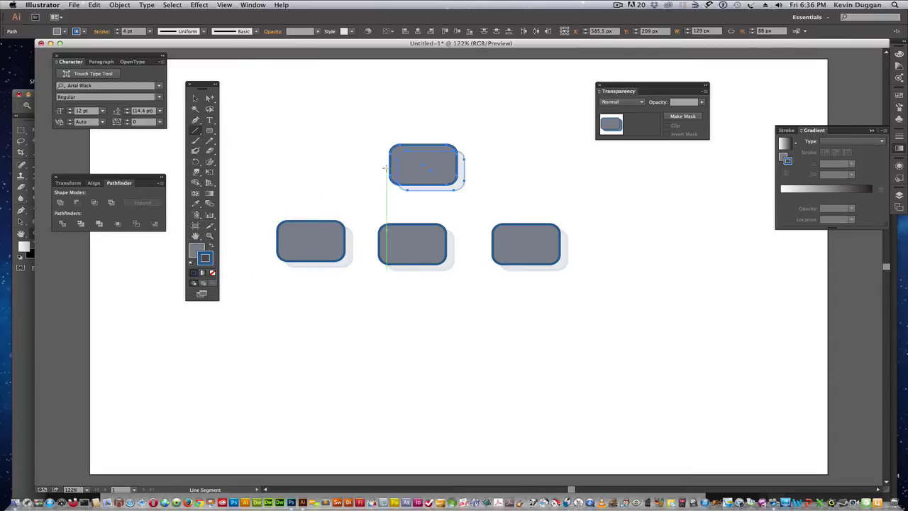
pyautogui.moveTo(387, 167); pyautogui.dragTo(310, 220)
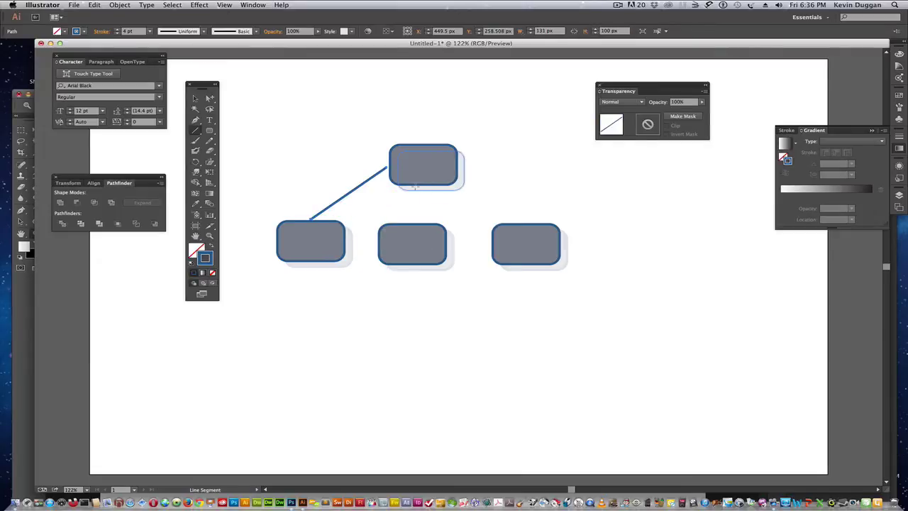
pyautogui.moveTo(415, 187); pyautogui.dragTo(416, 224)
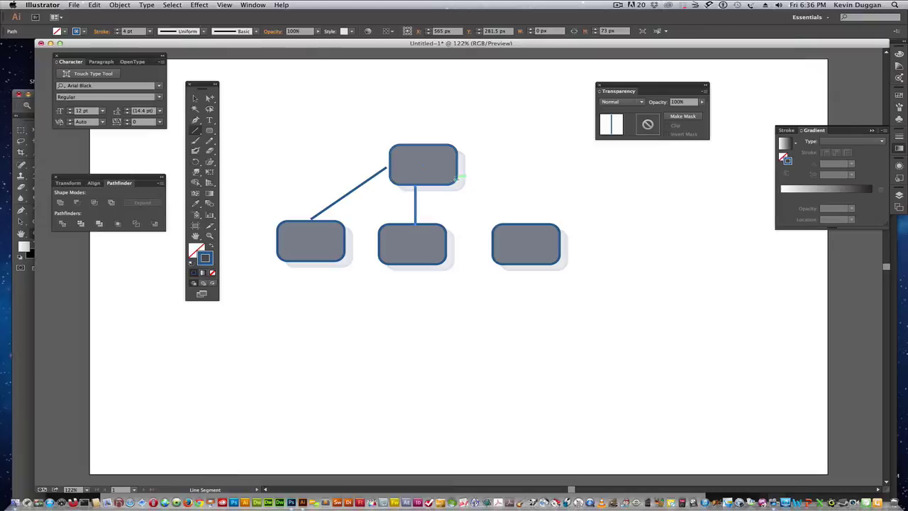
pyautogui.moveTo(458, 178); pyautogui.dragTo(522, 224)
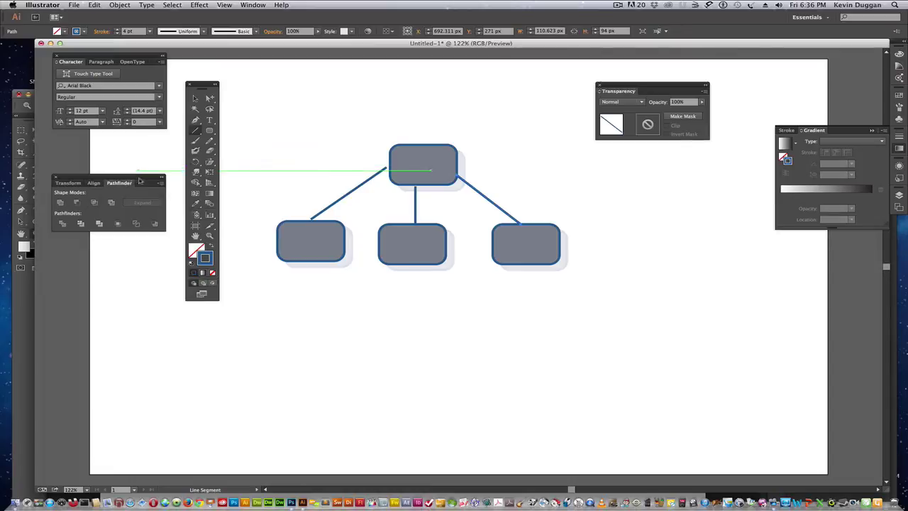
# - Draw an outline-free dark red #9E3838 ellipse, then a 230 × 220 px rectangle overlapping its right
pyautogui.moveTo(210, 132); pyautogui.dragTo(245, 151)
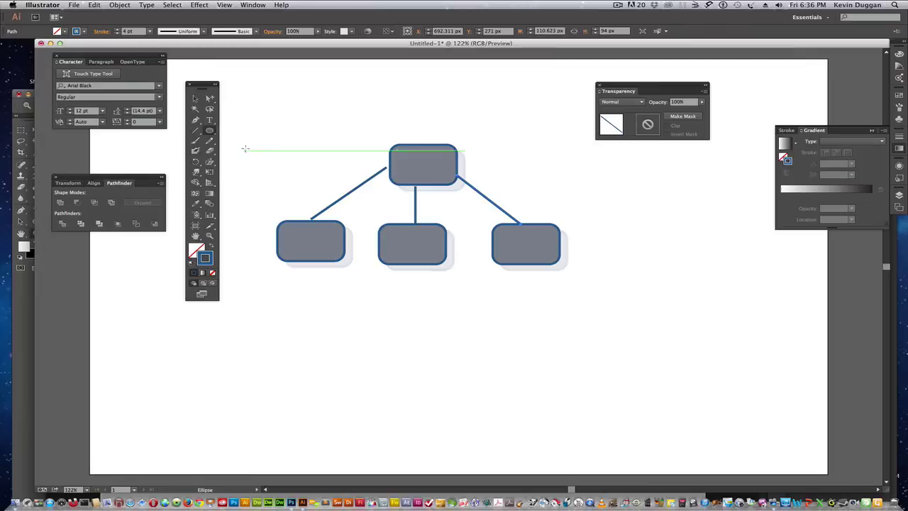
pyautogui.moveTo(368, 341); pyautogui.dragTo(449, 412)
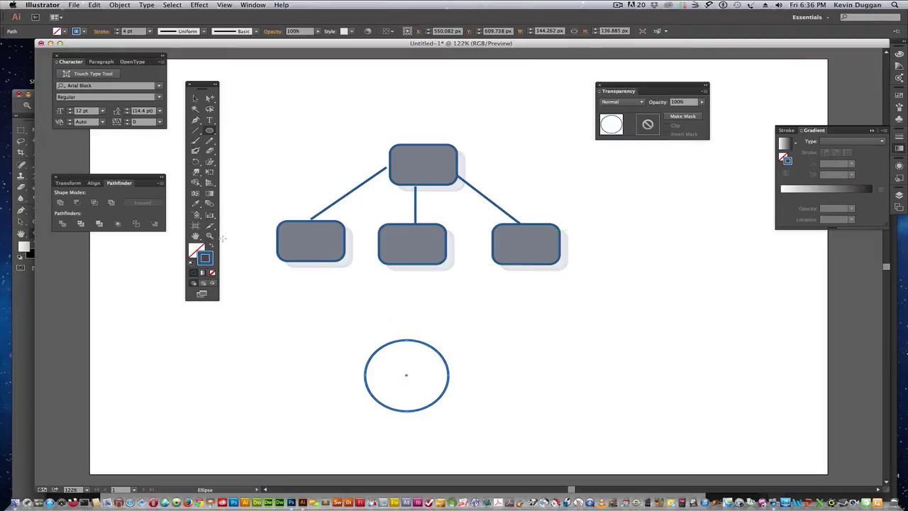
pyautogui.click(212, 273)
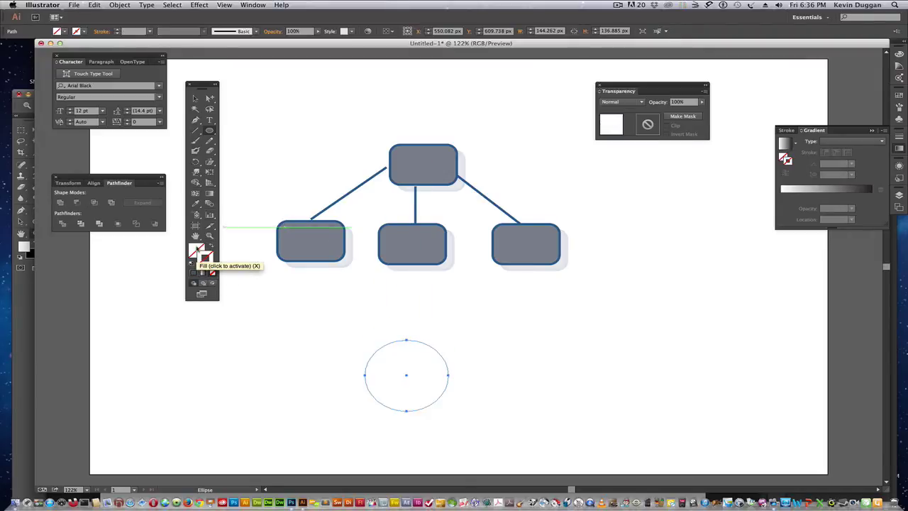
pyautogui.doubleClick(197, 249)
pyautogui.click(407, 244)
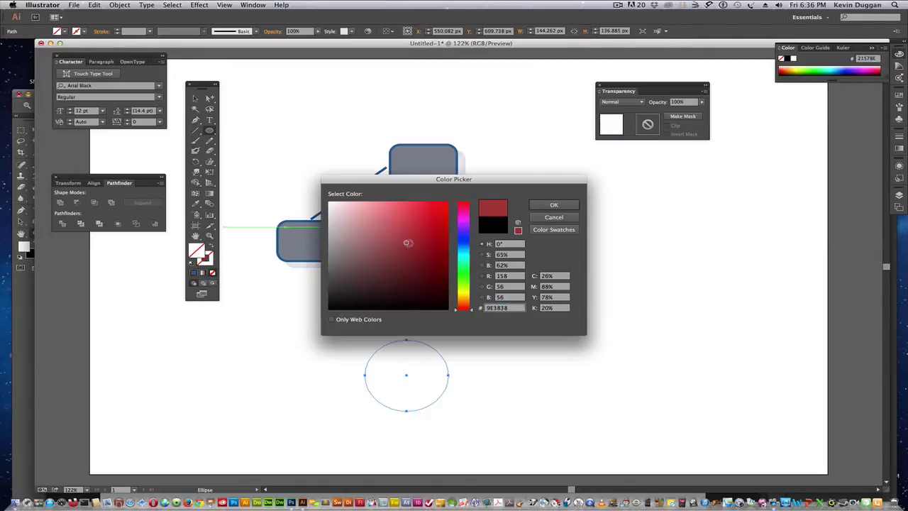
pyautogui.click(554, 205)
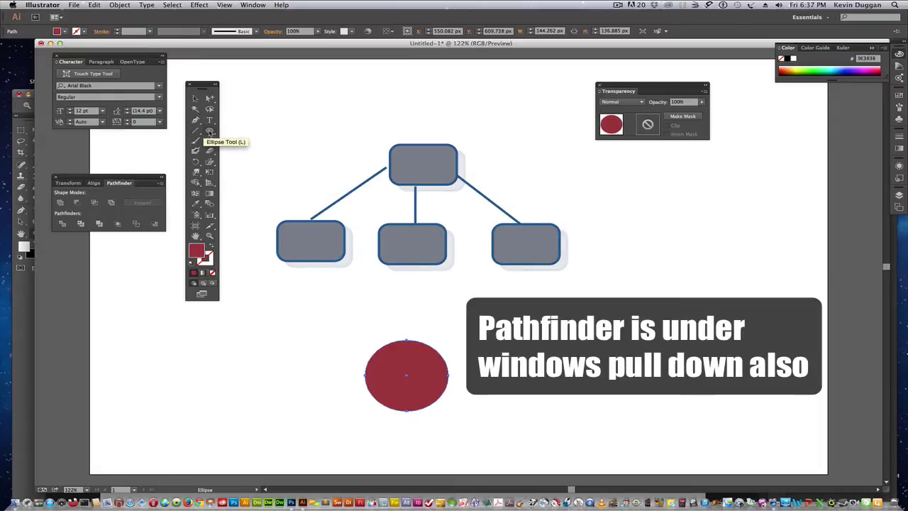
pyautogui.moveTo(209, 129); pyautogui.dragTo(251, 133)
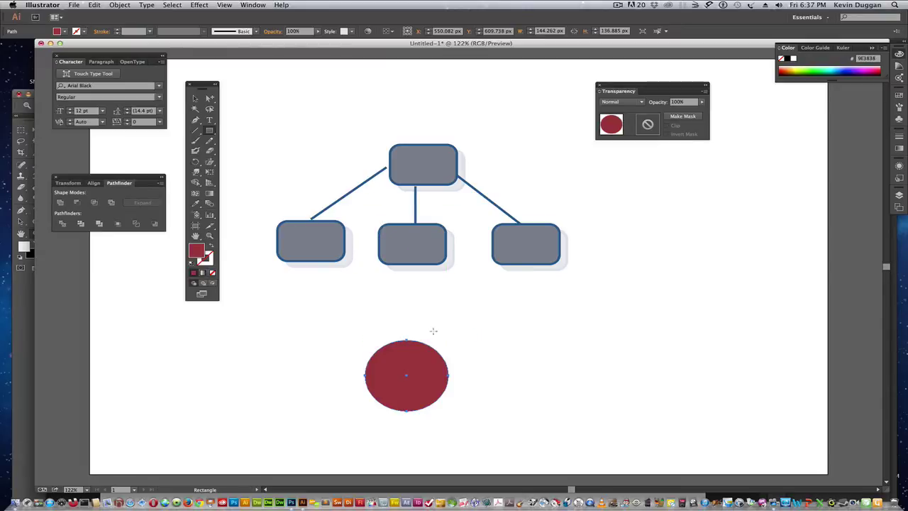
pyautogui.moveTo(428, 325); pyautogui.dragTo(561, 439)
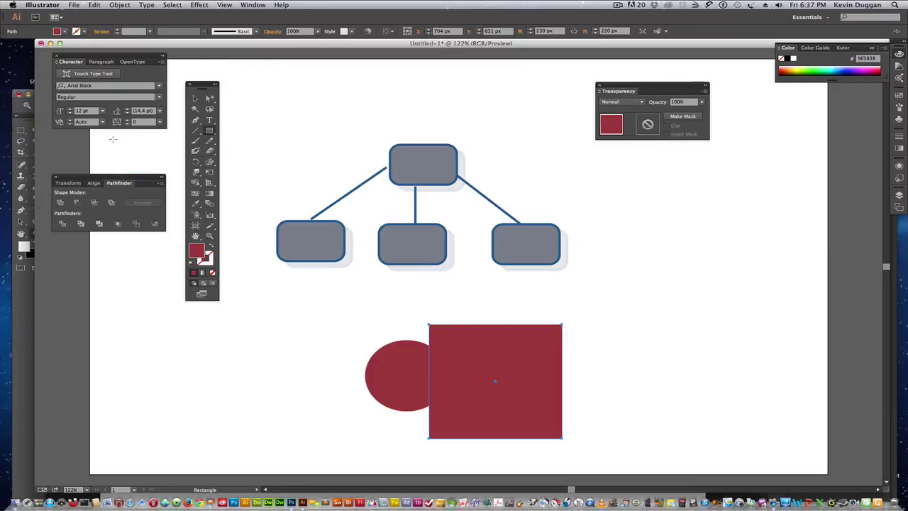
# - Select the ellipse and rectangle, then try and undo Pathfinder Unite and Minus Front
pyautogui.click(195, 98)
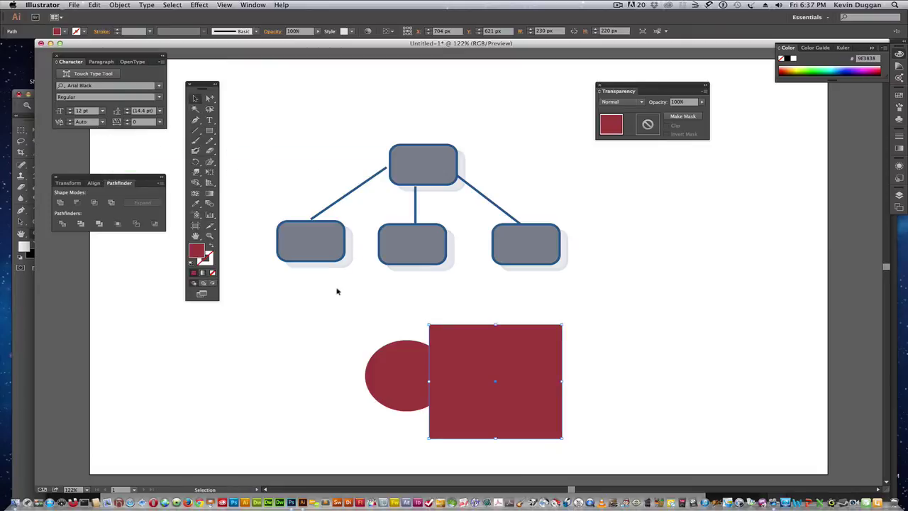
pyautogui.keyDown('shift'); pyautogui.click(394, 377); pyautogui.keyUp('shift')
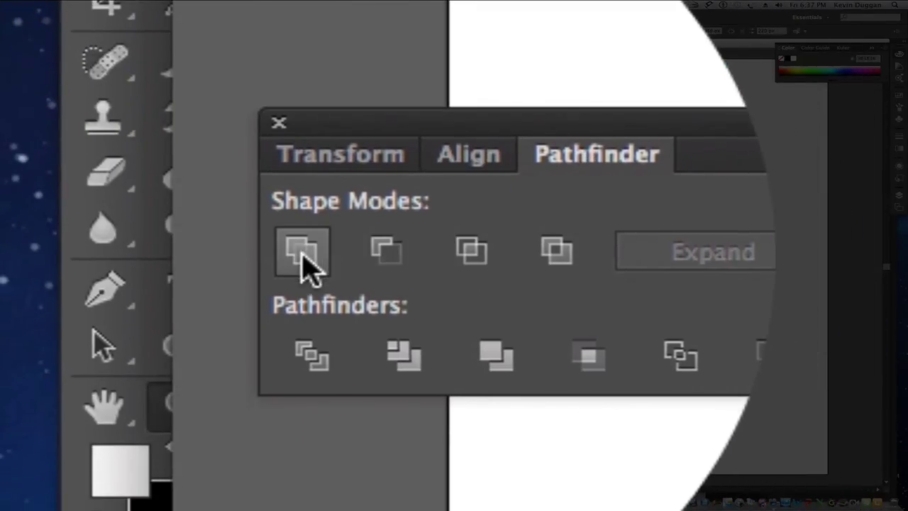
pyautogui.click(303, 257)
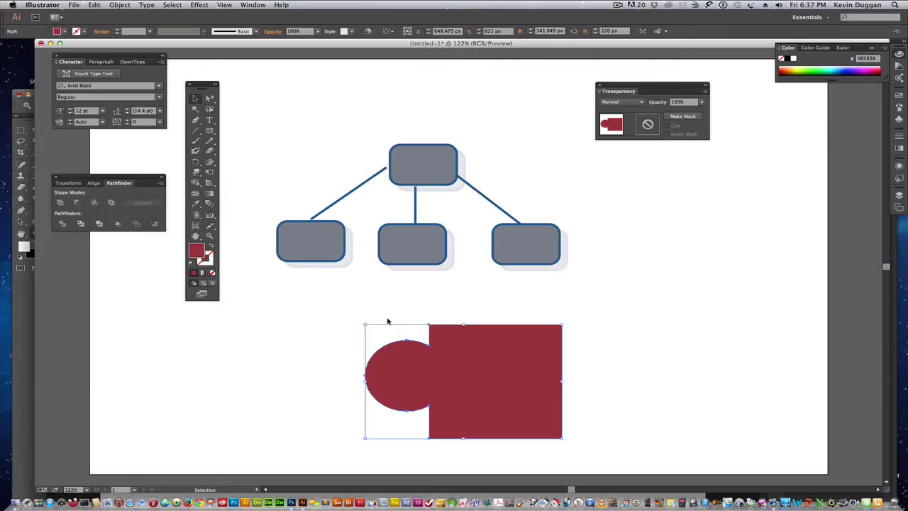
pyautogui.press('super+z')
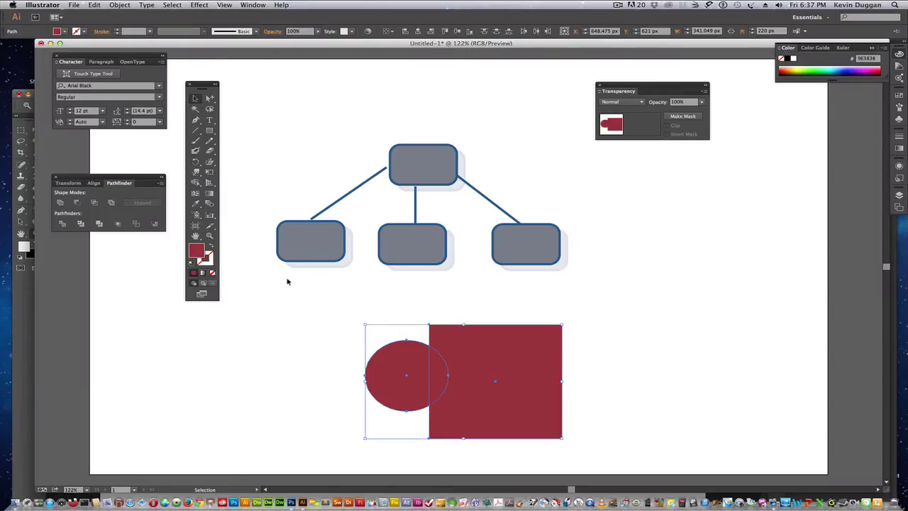
pyautogui.click(77, 202)
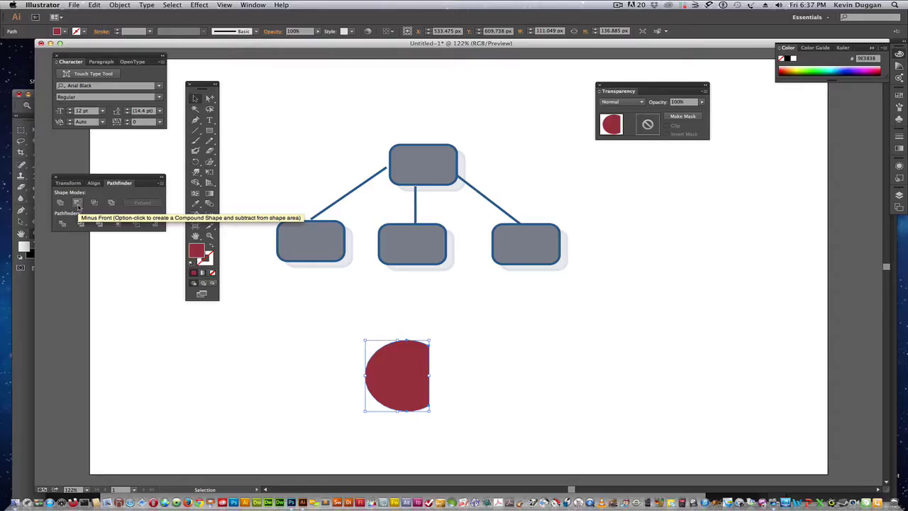
pyautogui.press('super+z')
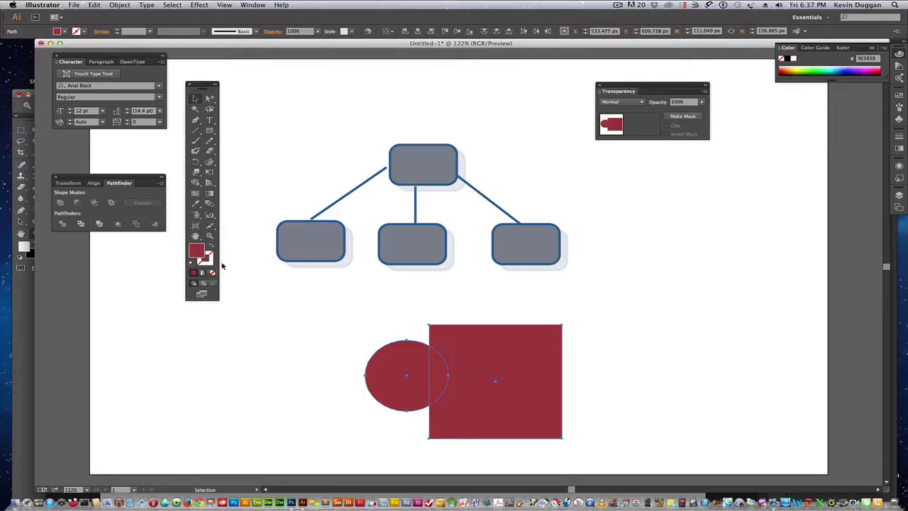
# - Try and undo Pathfinder Intersect and Exclude, then deselect both shapes
pyautogui.click(93, 203)
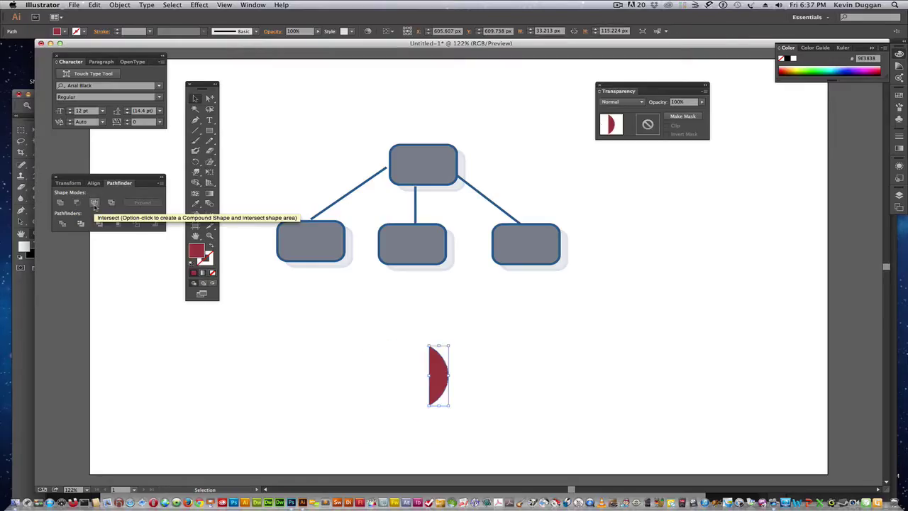
pyautogui.press('super+z')
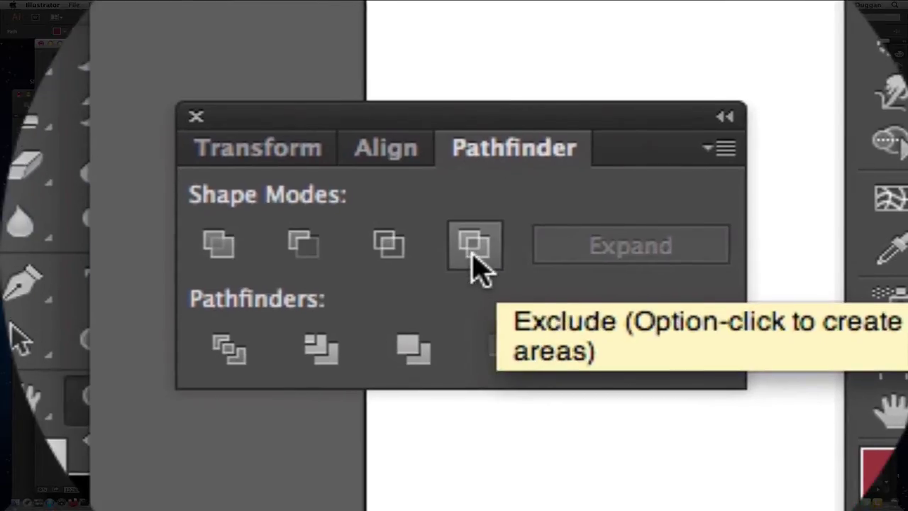
pyautogui.click(111, 203)
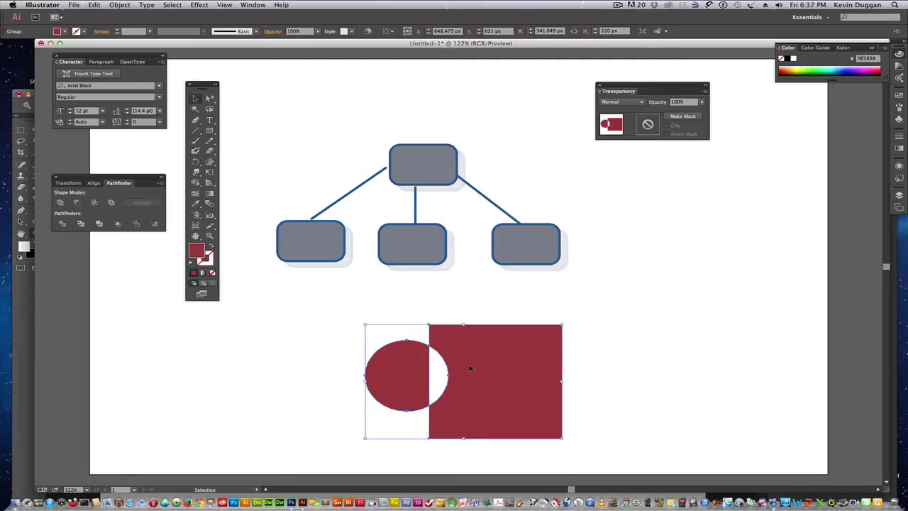
pyautogui.press('a')
pyautogui.press('alt')
pyautogui.press('super+z')
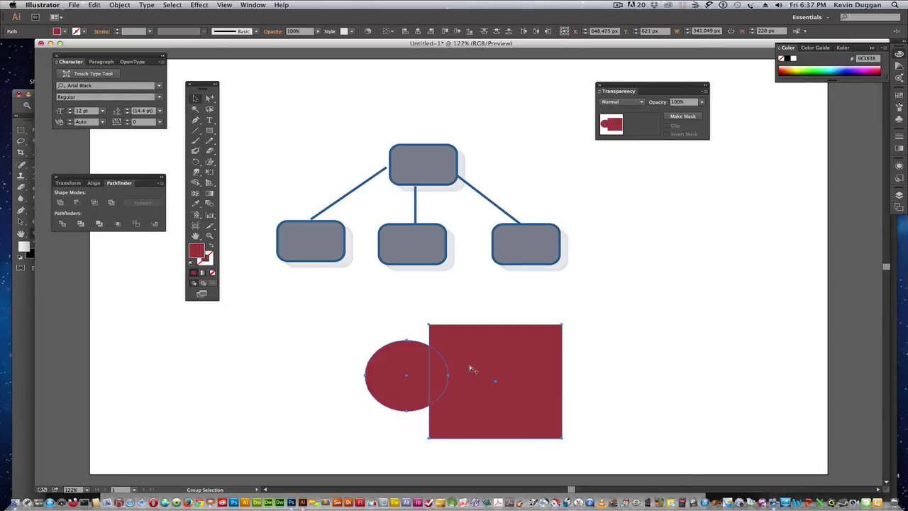
pyautogui.press('v')
pyautogui.click(597, 337)
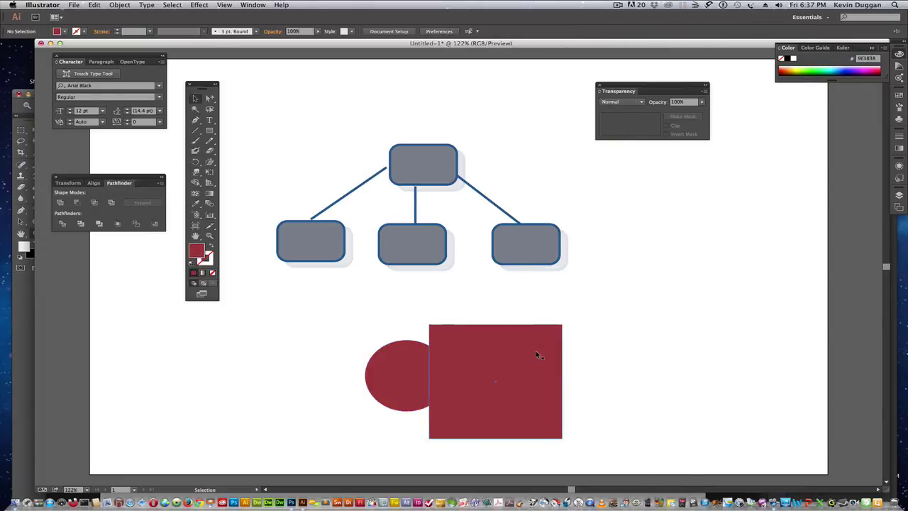
# - Move the square right into a short bar and squash the circle to about 185 × 83 px on its top edge
pyautogui.moveTo(537, 352); pyautogui.dragTo(627, 349)
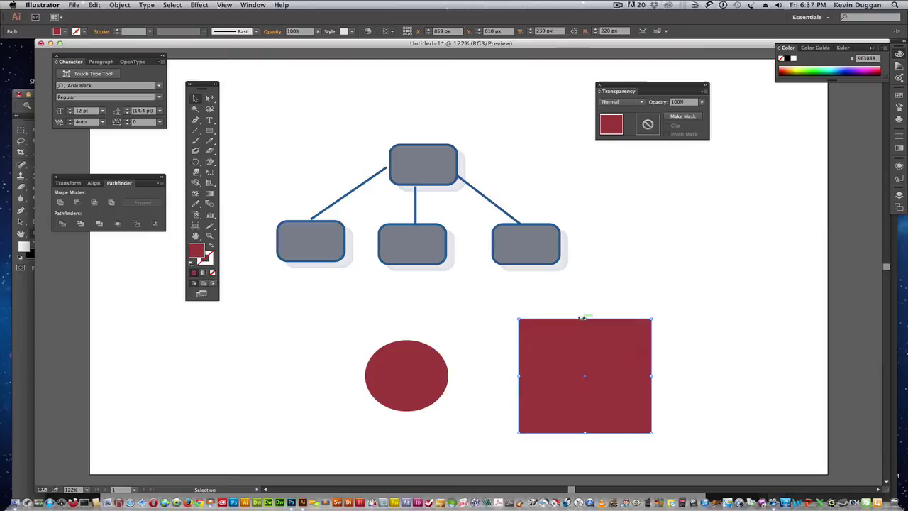
pyautogui.moveTo(584, 318); pyautogui.dragTo(585, 395)
pyautogui.moveTo(414, 373); pyautogui.dragTo(643, 391)
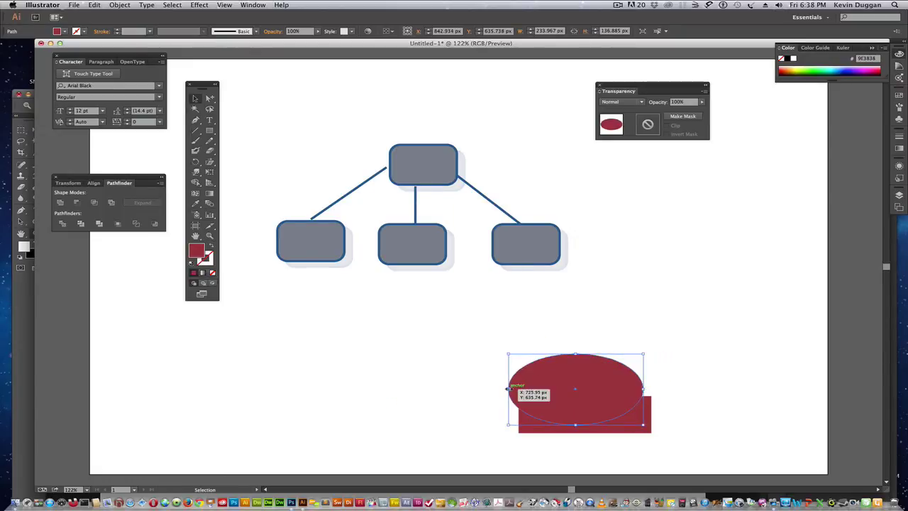
pyautogui.moveTo(508, 388); pyautogui.dragTo(536, 394)
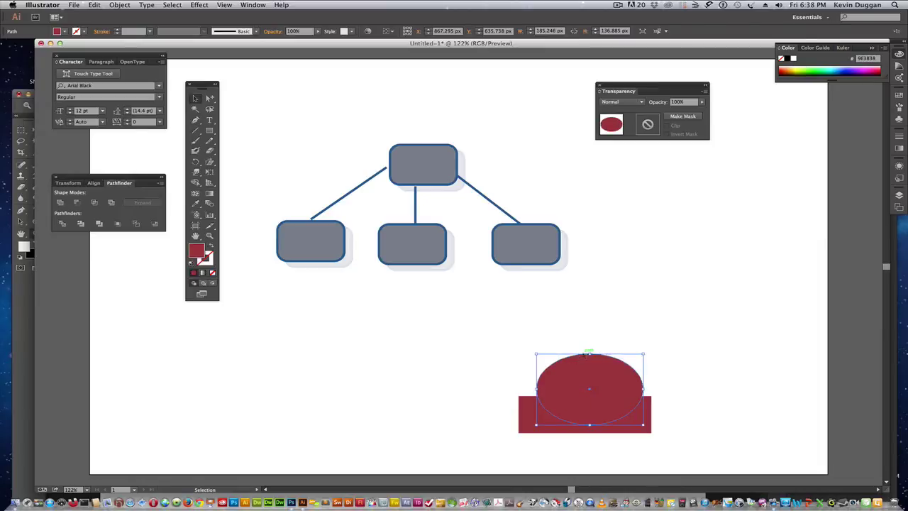
pyautogui.moveTo(590, 358); pyautogui.dragTo(582, 379)
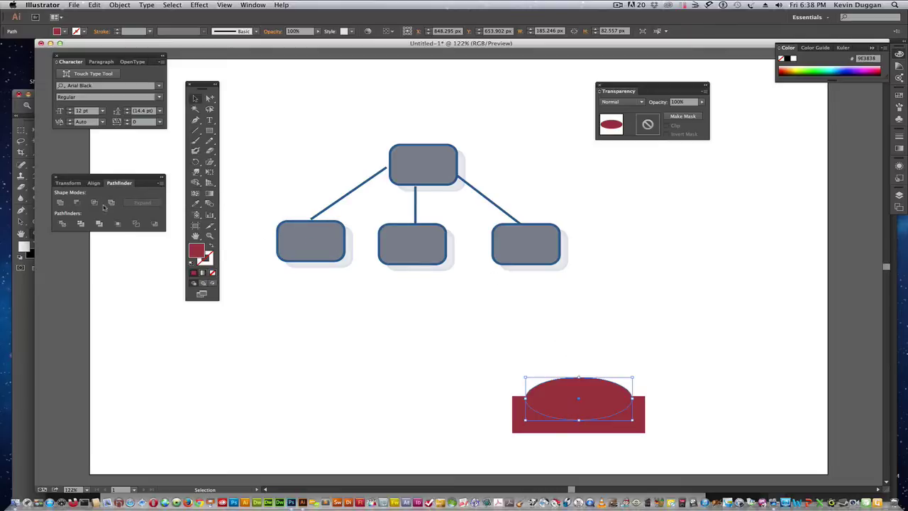
# - Unite the ellipse and bar, move the result up and scale it to about 112 × 63 px
pyautogui.click(685, 239)
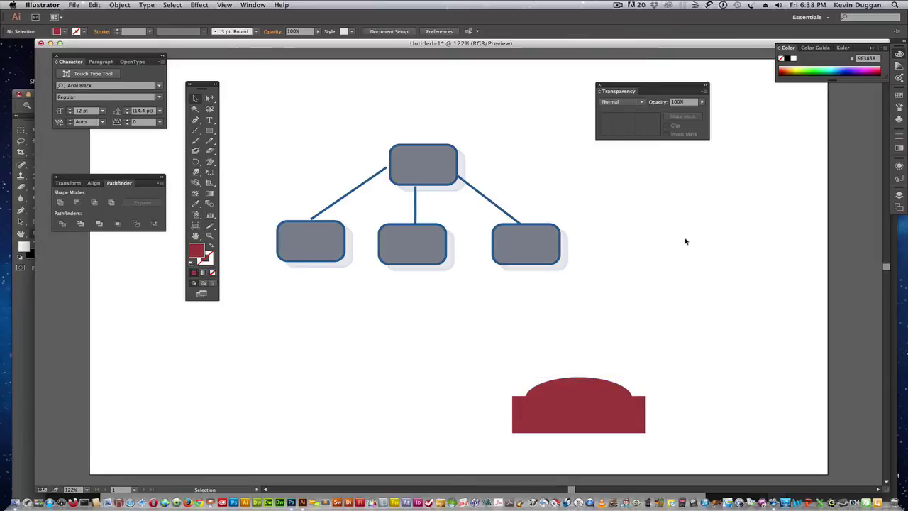
pyautogui.moveTo(614, 414); pyautogui.dragTo(598, 434)
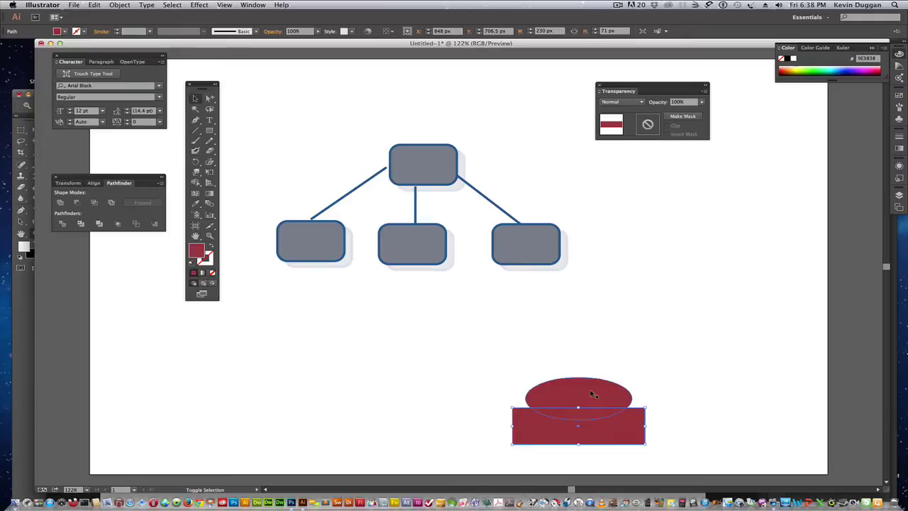
pyautogui.keyDown('shift'); pyautogui.click(592, 393); pyautogui.keyUp('shift')
pyautogui.click(60, 202)
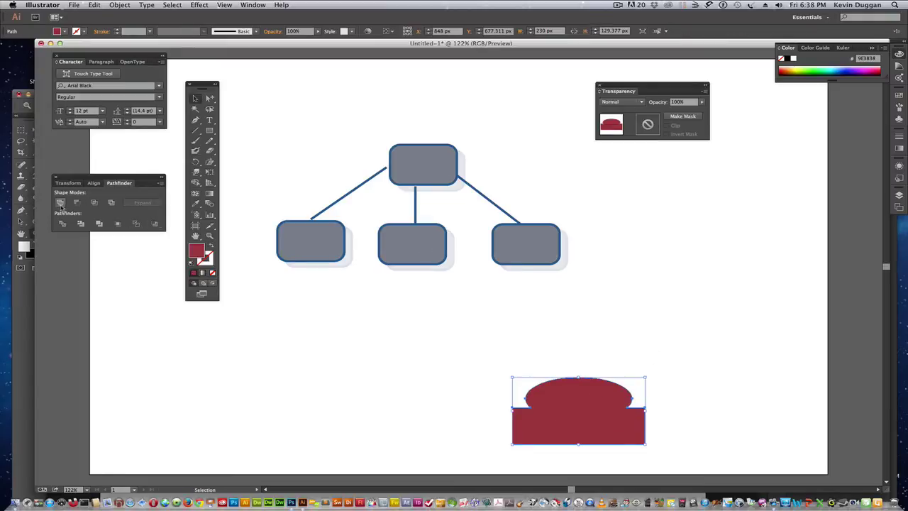
pyautogui.moveTo(600, 395); pyautogui.dragTo(495, 323)
pyautogui.click(679, 357)
pyautogui.moveTo(559, 301); pyautogui.dragTo(579, 305)
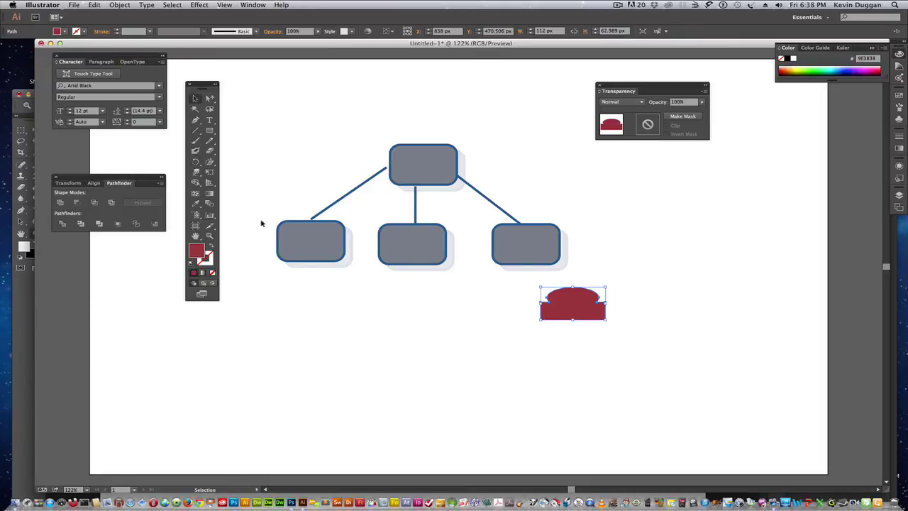
# - Recolour the dome shape's fill to pale grey-pink B5A9A9
pyautogui.doubleClick(198, 251)
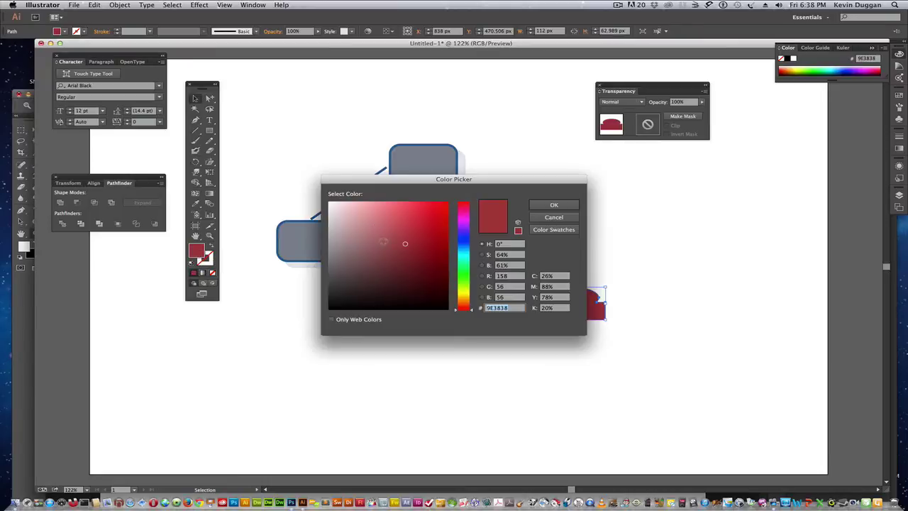
pyautogui.click(331, 213)
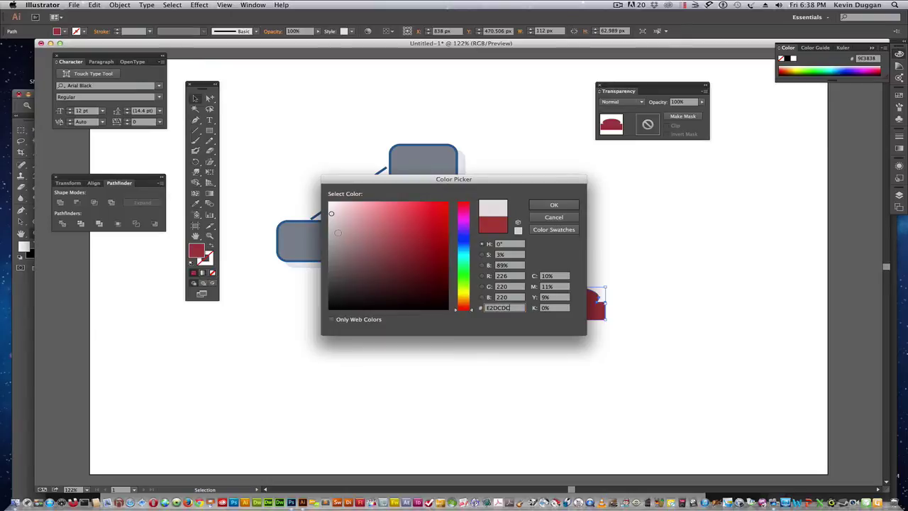
pyautogui.click(553, 205)
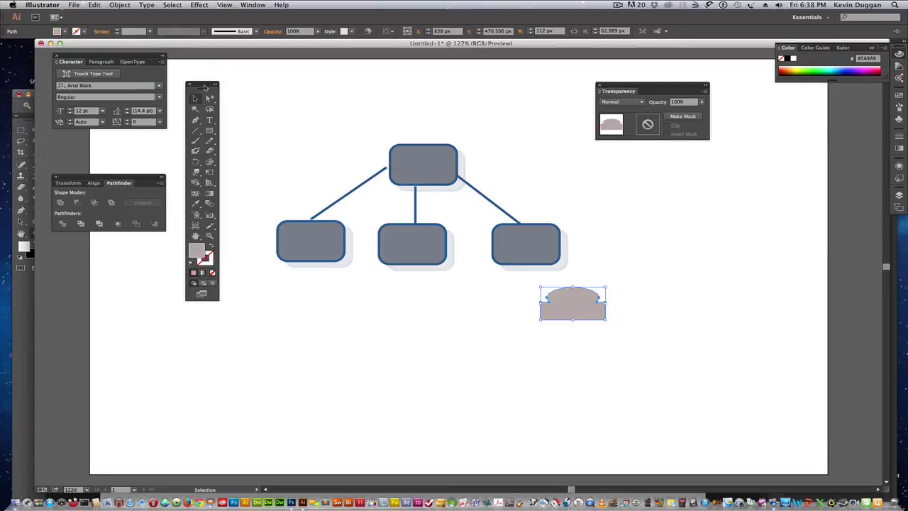
# - Draw a tall 174 × 324 px rectangle on the left side of the page
pyautogui.moveTo(204, 86); pyautogui.dragTo(222, 66)
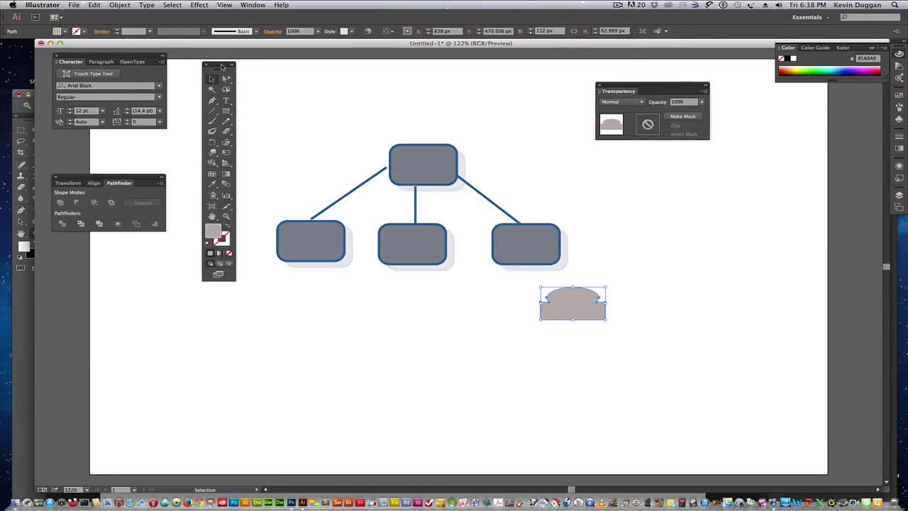
pyautogui.moveTo(225, 111); pyautogui.dragTo(255, 110)
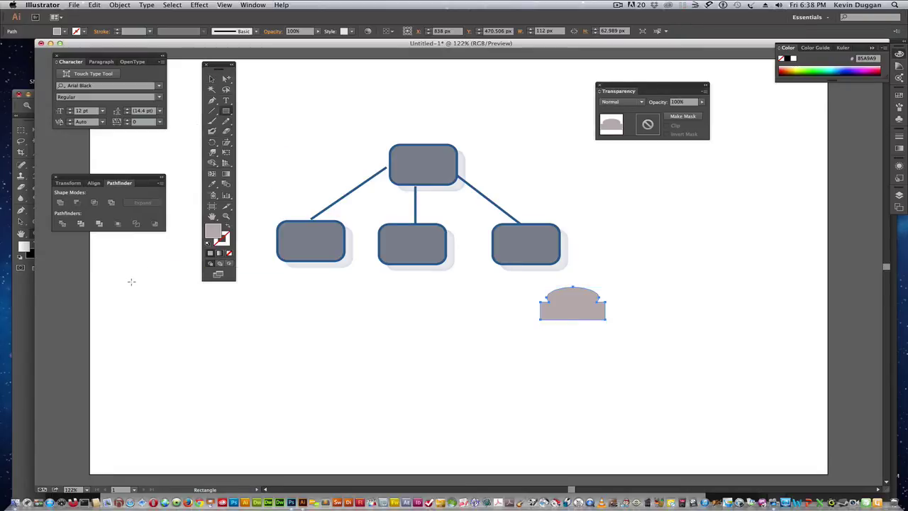
pyautogui.moveTo(131, 281); pyautogui.dragTo(232, 449)
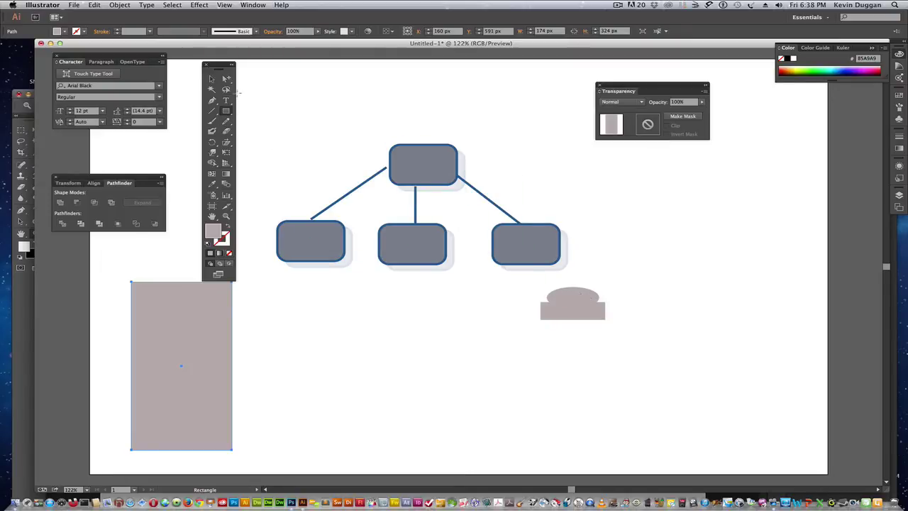
# - Type the label HOME above the top box and set it to 18 pt Arial Black
pyautogui.click(225, 100)
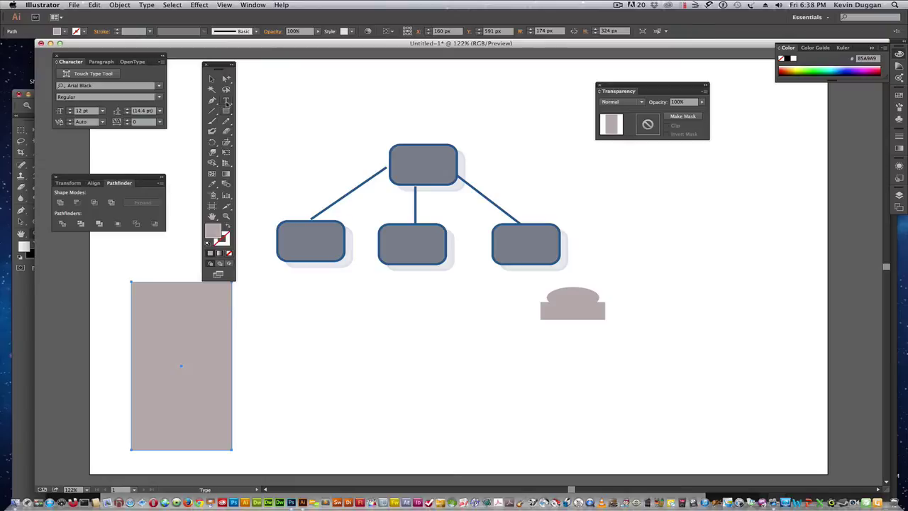
pyautogui.click(395, 88)
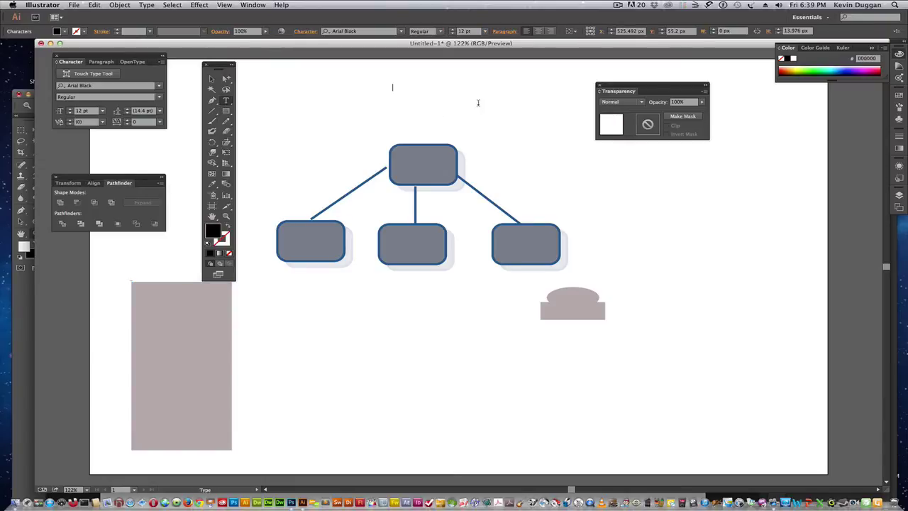
pyautogui.write('HO<')
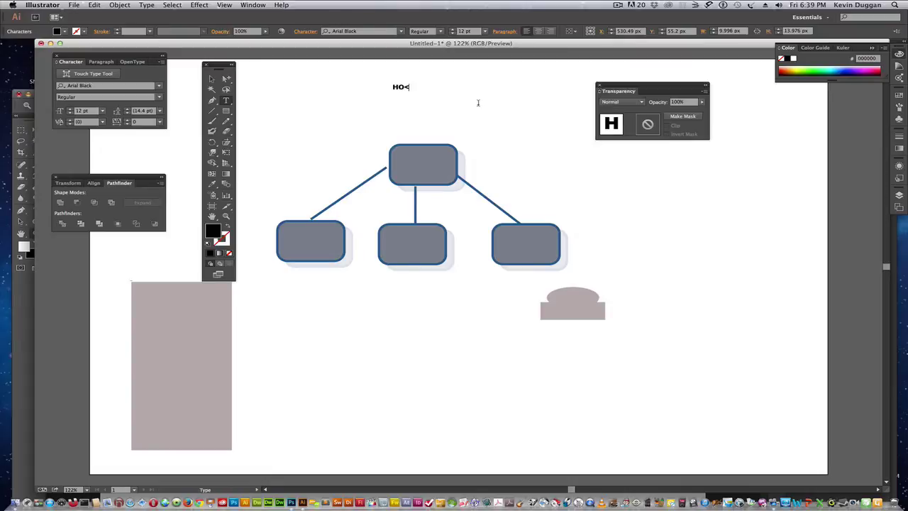
pyautogui.press('BackSpace')
pyautogui.write('ME')
pyautogui.moveTo(416, 87); pyautogui.dragTo(370, 88)
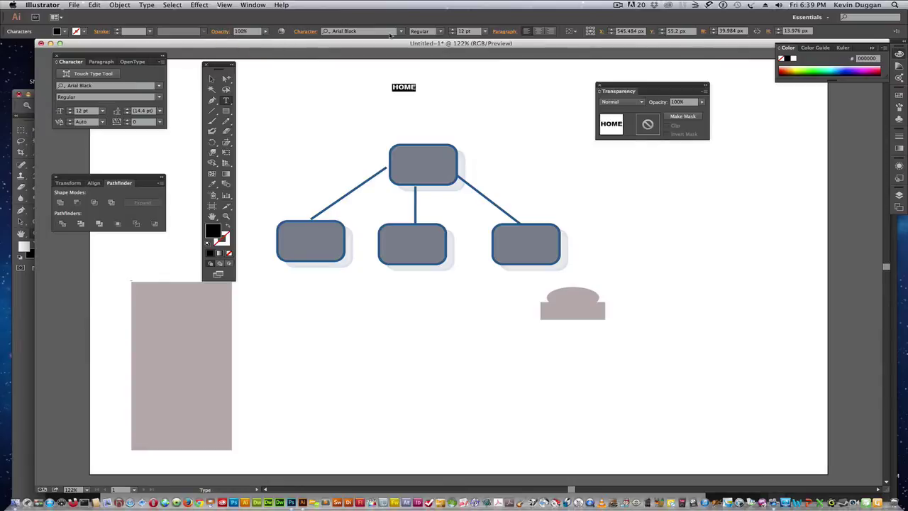
pyautogui.click(483, 34)
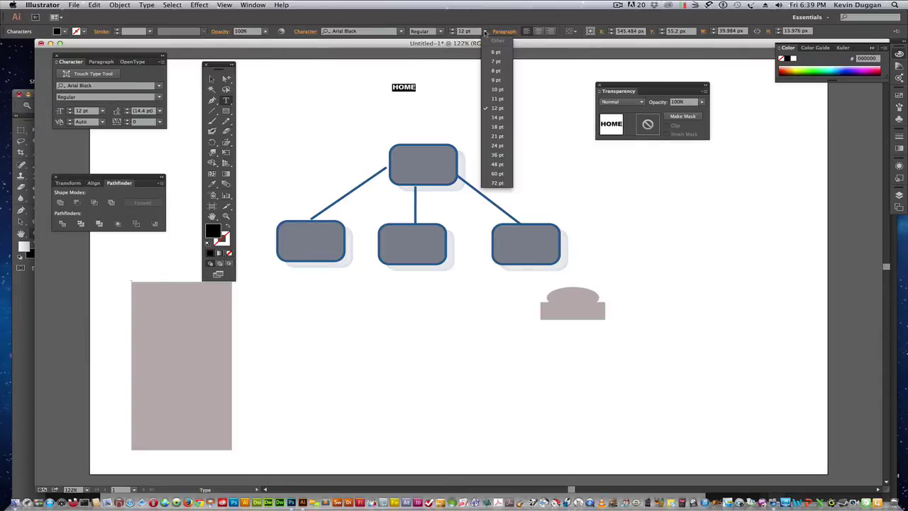
pyautogui.click(496, 122)
pyautogui.press('Escape')
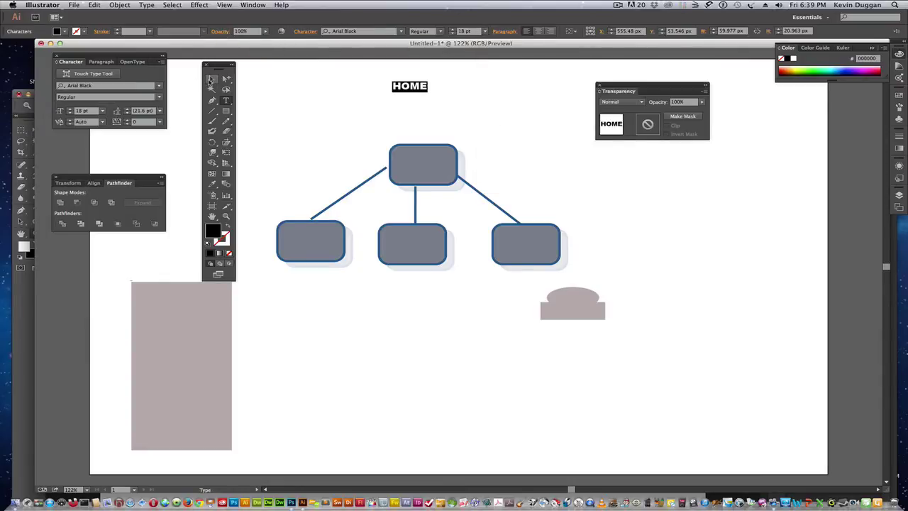
# - Move the HOME label onto the top box and bring it to the front of the stacking order
pyautogui.moveTo(408, 88); pyautogui.dragTo(417, 164)
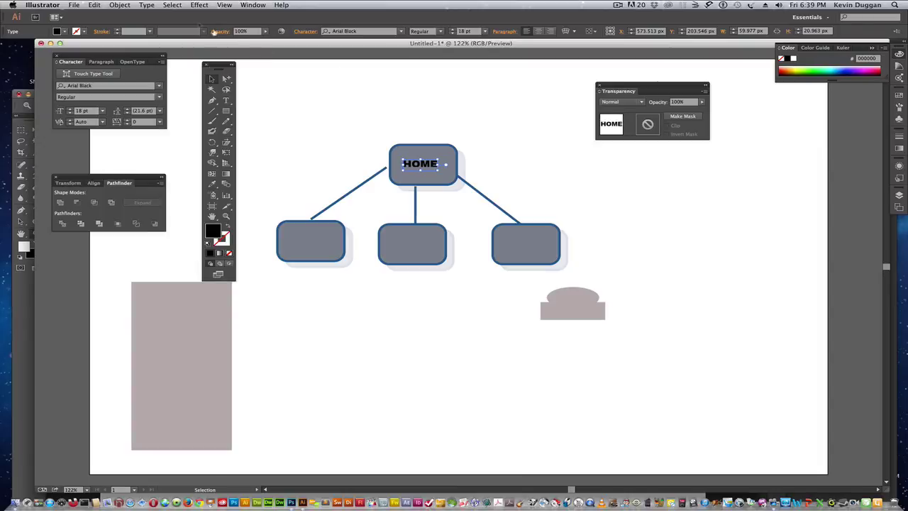
pyautogui.click(128, 6)
pyautogui.moveTo(134, 28)
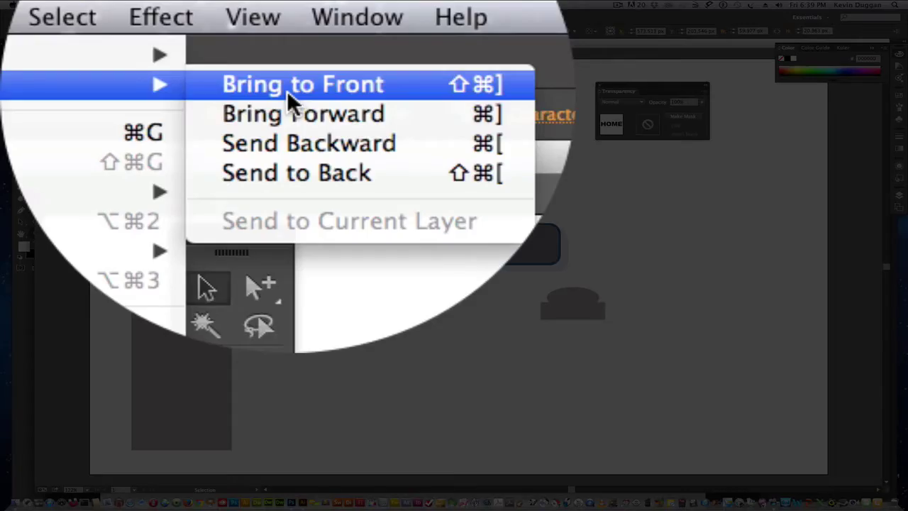
pyautogui.click(291, 172)
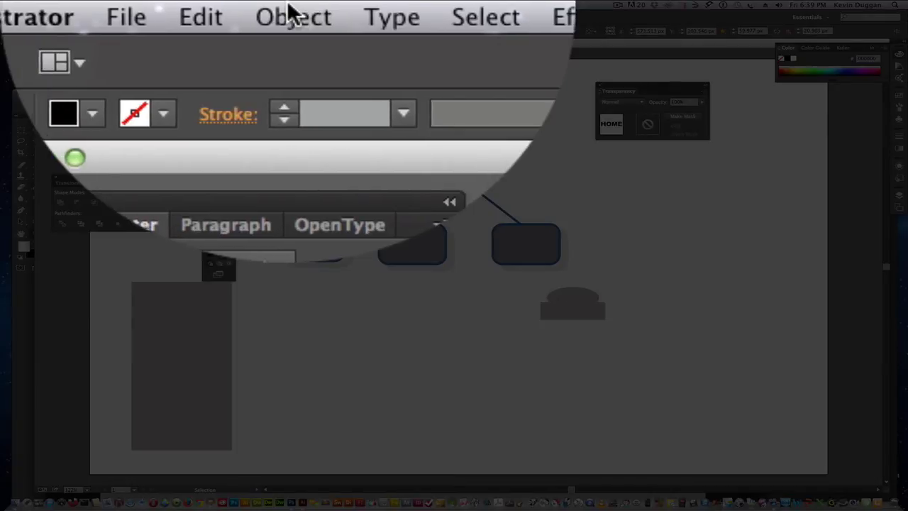
pyautogui.click(119, 6)
pyautogui.moveTo(123, 25)
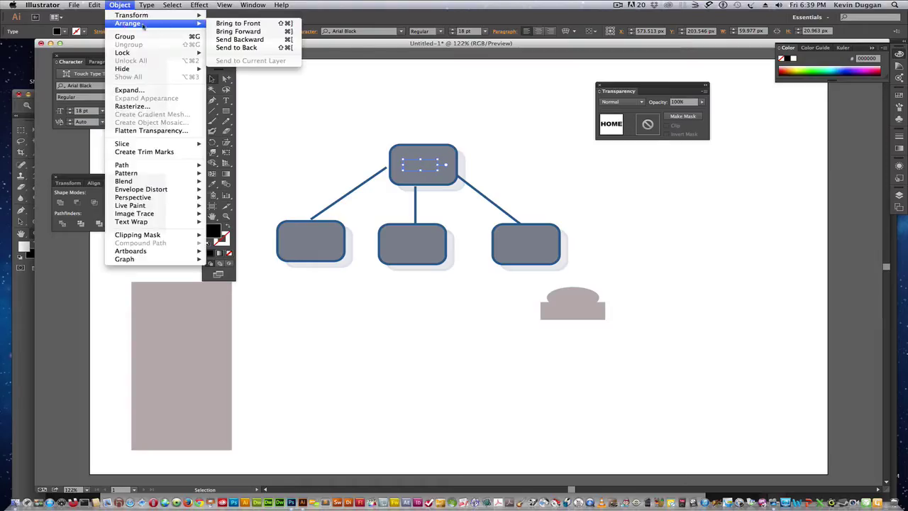
pyautogui.click(237, 23)
pyautogui.click(346, 91)
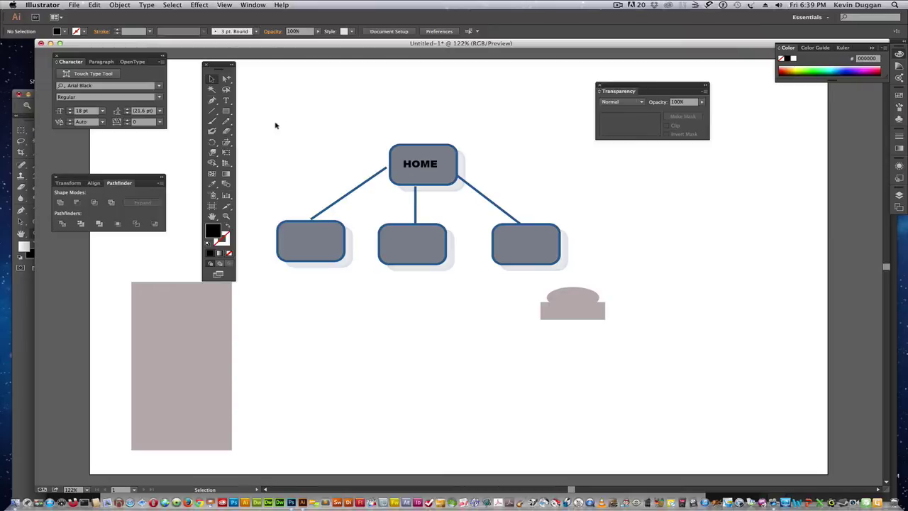
# - Select the whole sitemap and try the Warp tool, dismissing the text-outline warning
pyautogui.moveTo(264, 121); pyautogui.dragTo(591, 290)
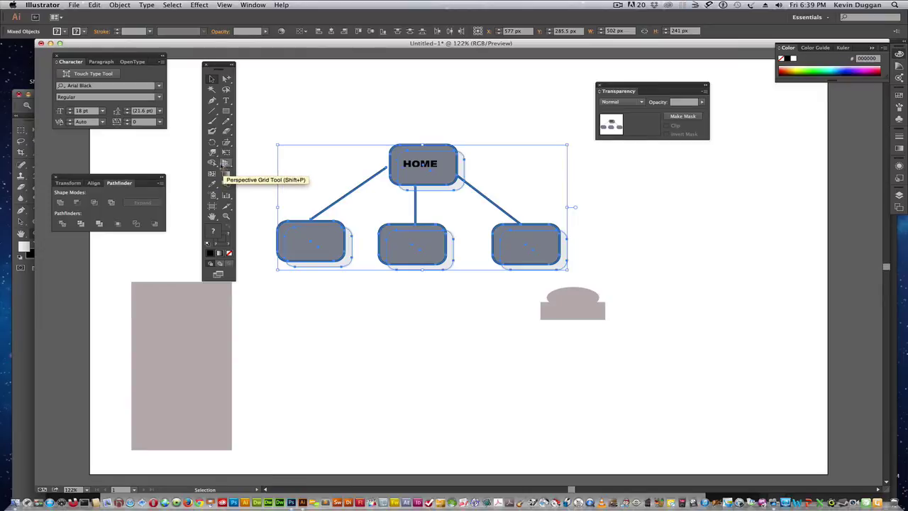
pyautogui.click(214, 153)
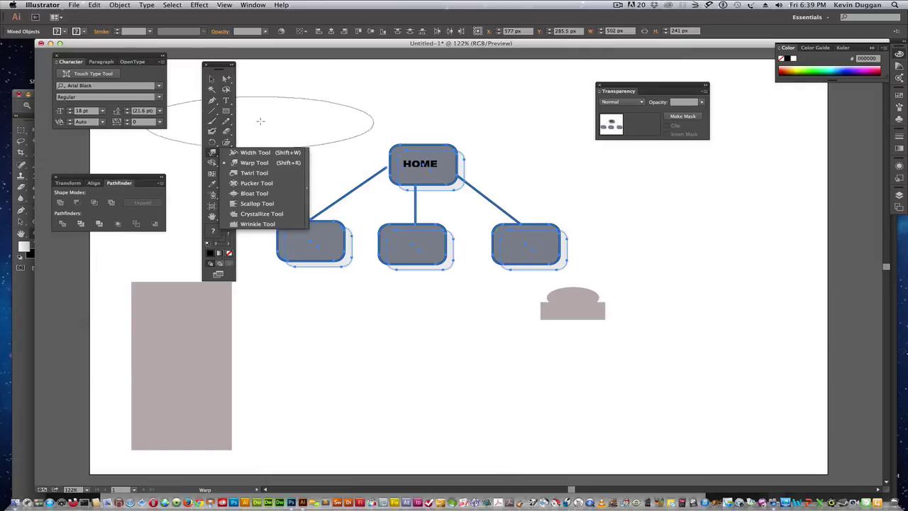
pyautogui.click(427, 104)
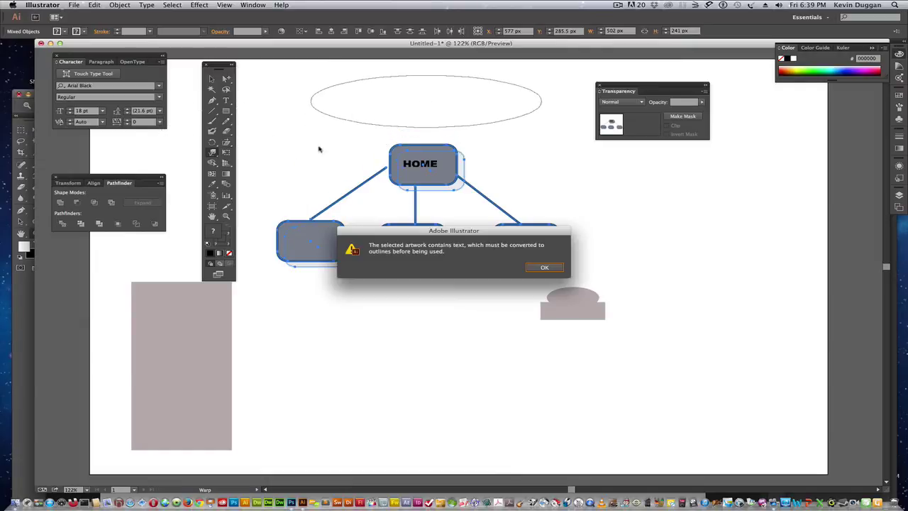
pyautogui.click(544, 268)
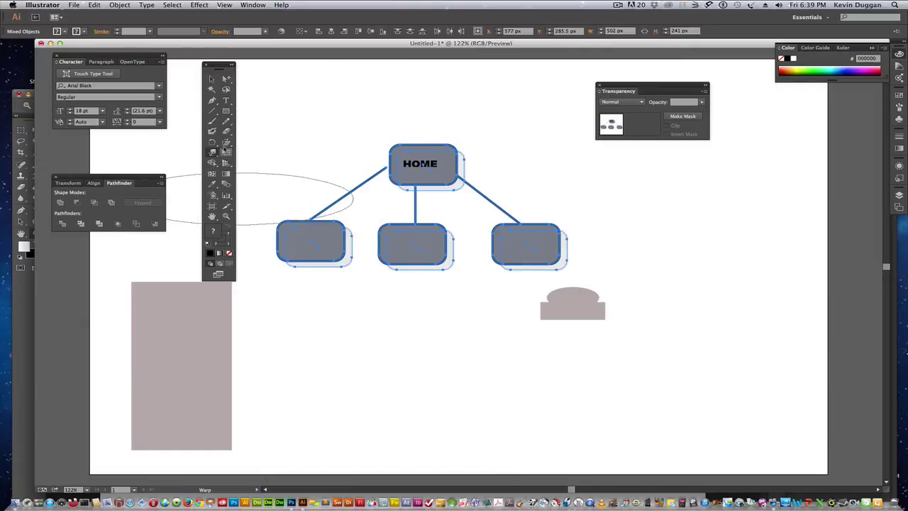
# - Shear the entire diagram sideways with the Shear tool, then deselect it
pyautogui.click(226, 142)
pyautogui.click(257, 153)
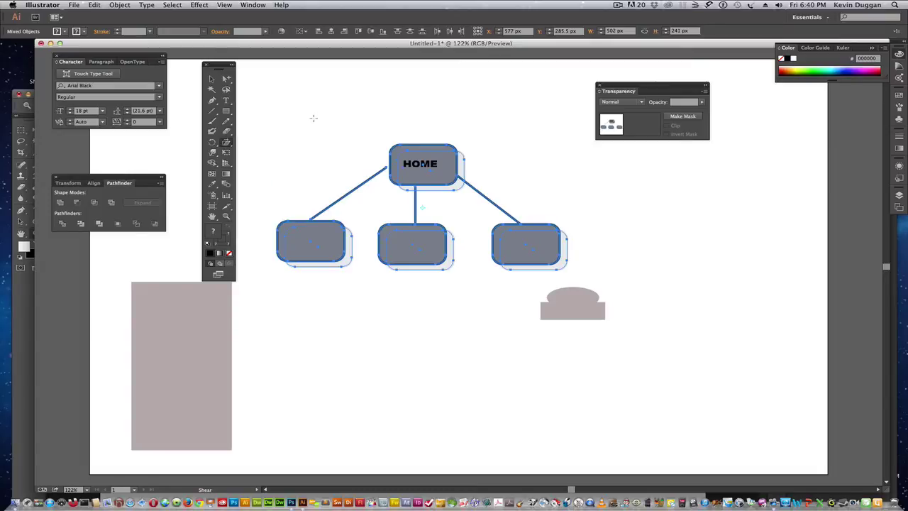
pyautogui.moveTo(313, 118); pyautogui.dragTo(297, 118)
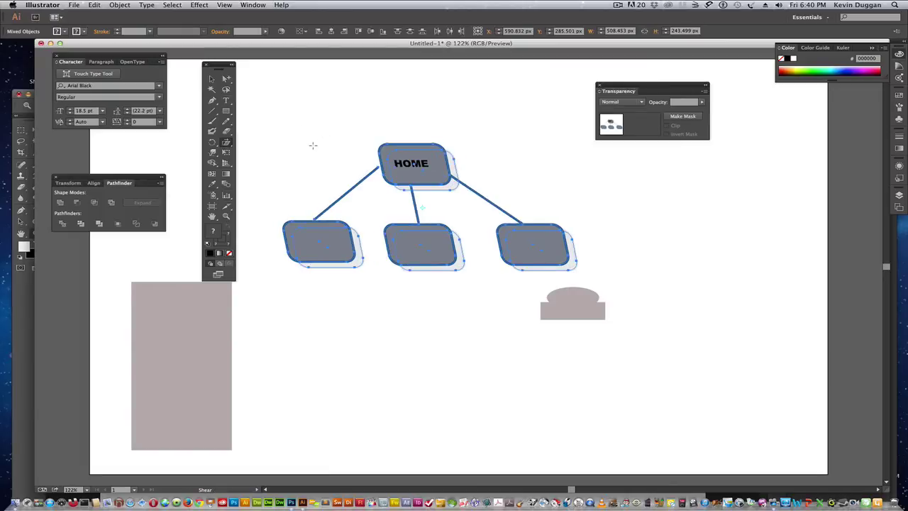
pyautogui.click(211, 78)
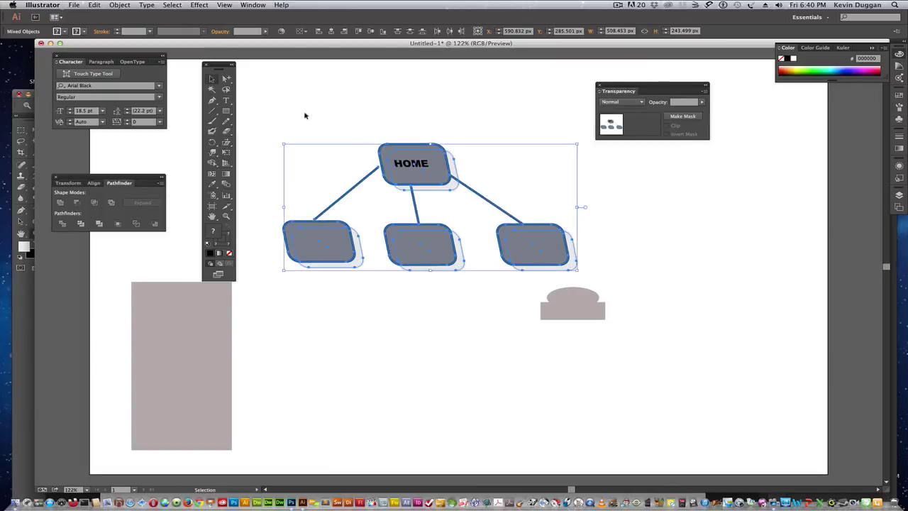
pyautogui.click(337, 114)
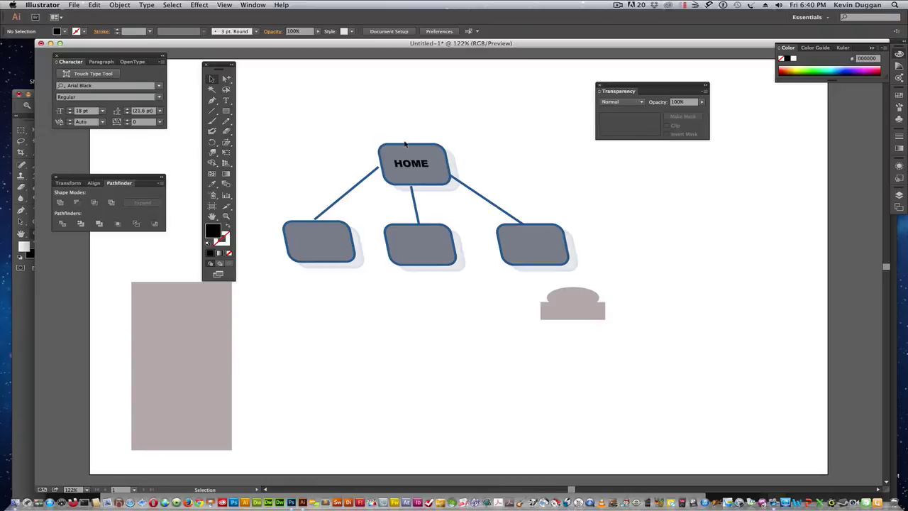
# - Undo the shear and a trial rotation, then move the Illustrator window aside to reveal Photoshop
pyautogui.press('super')
pyautogui.press('super+z')
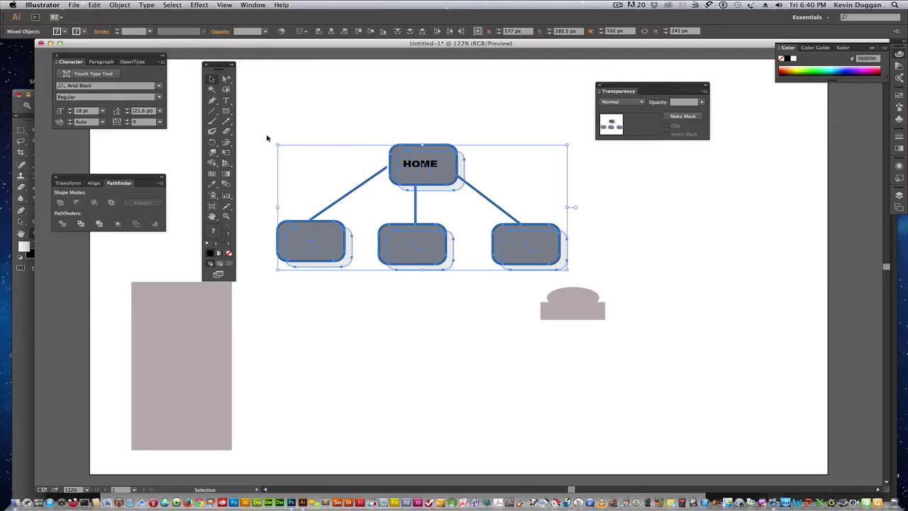
pyautogui.press('r')
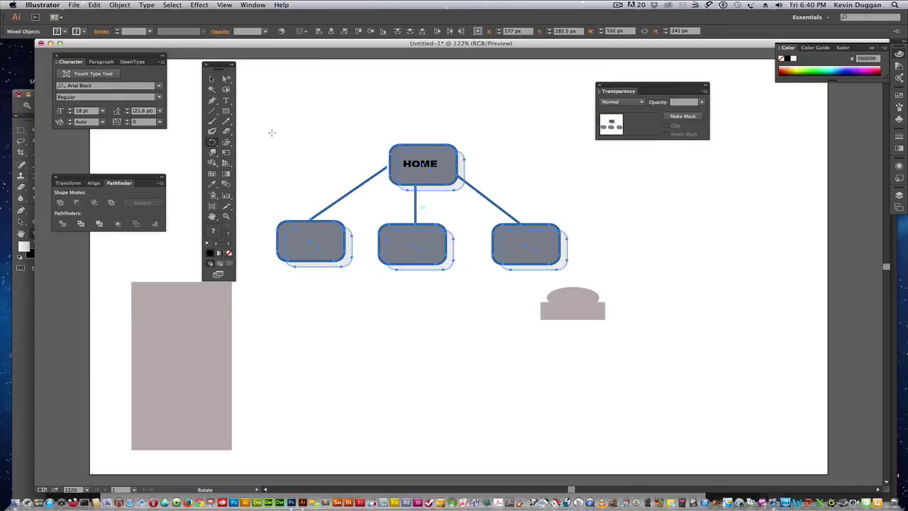
pyautogui.moveTo(270, 135); pyautogui.dragTo(293, 415)
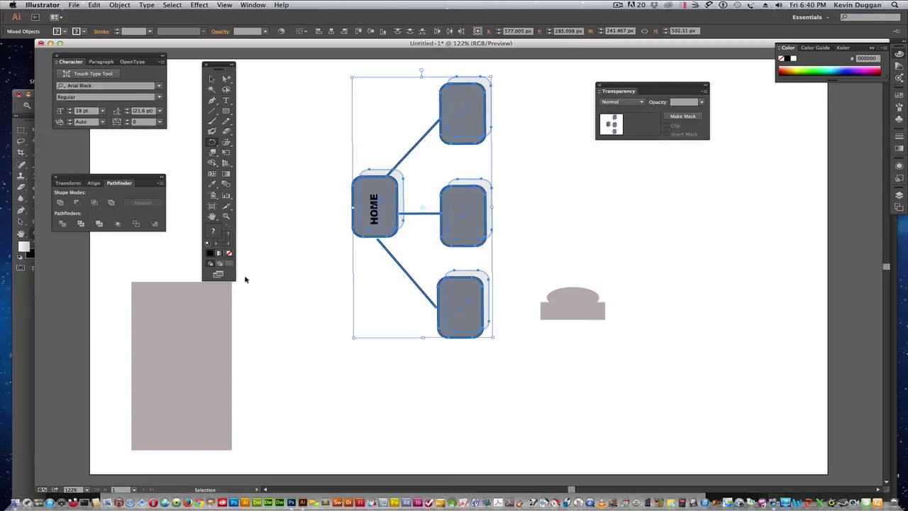
pyautogui.press('super+z')
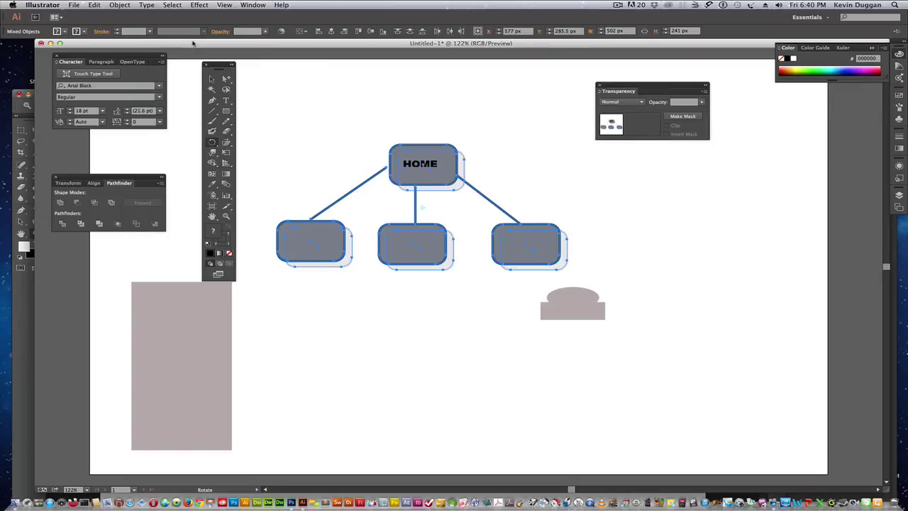
pyautogui.moveTo(192, 44); pyautogui.dragTo(344, 101)
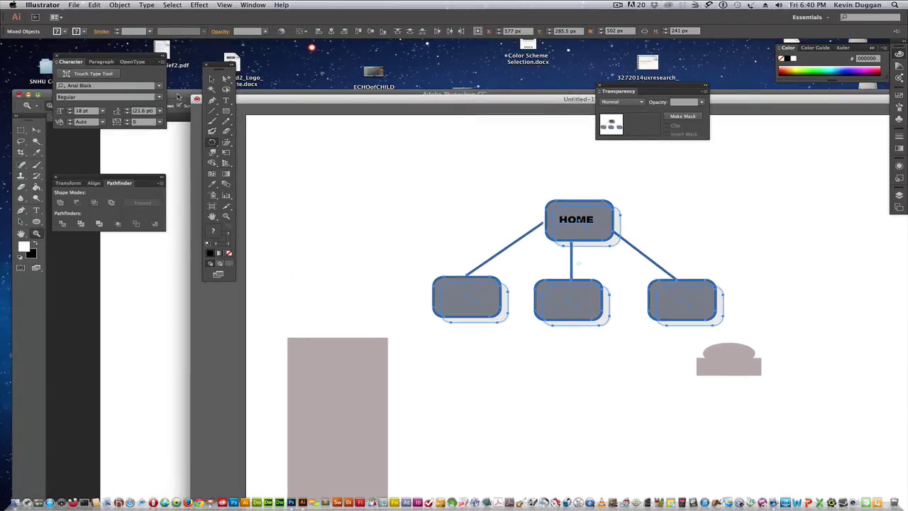
# - Bring Photoshop forward, raise its window, and float the Tools panel over the Untitled-1 canvas
pyautogui.click(190, 96)
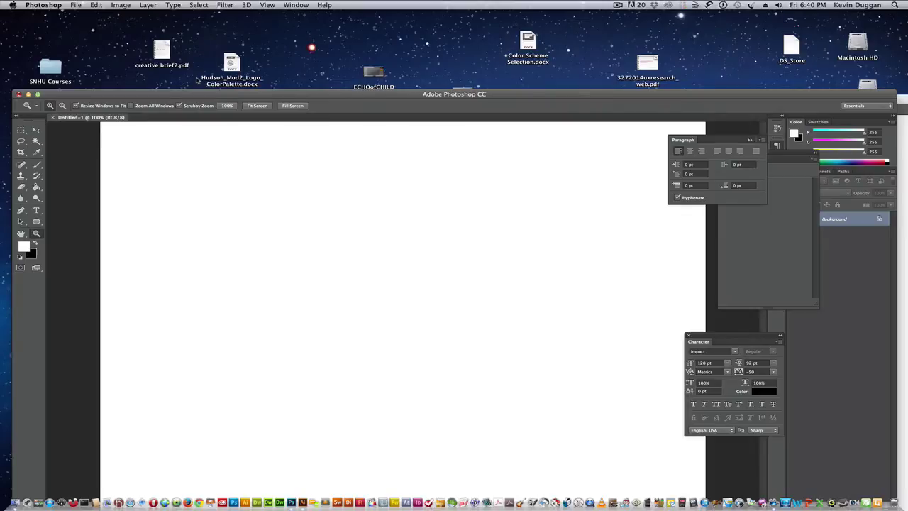
pyautogui.moveTo(197, 93); pyautogui.dragTo(194, 22)
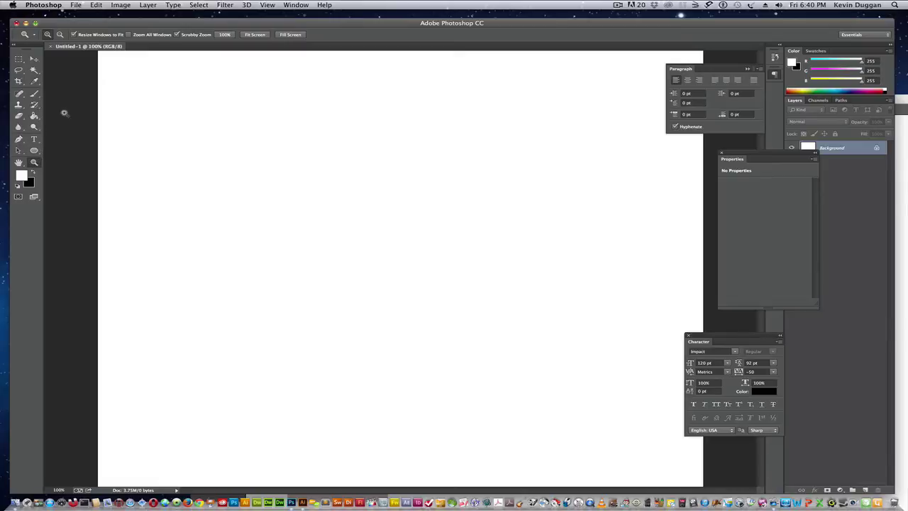
pyautogui.moveTo(33, 47); pyautogui.dragTo(51, 65)
pyautogui.click(149, 69)
pyautogui.click(133, 68)
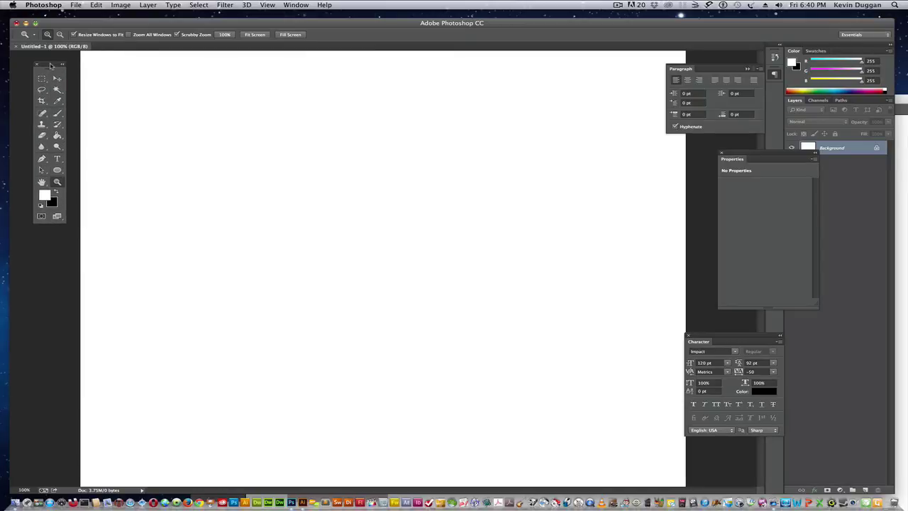
pyautogui.click(57, 171)
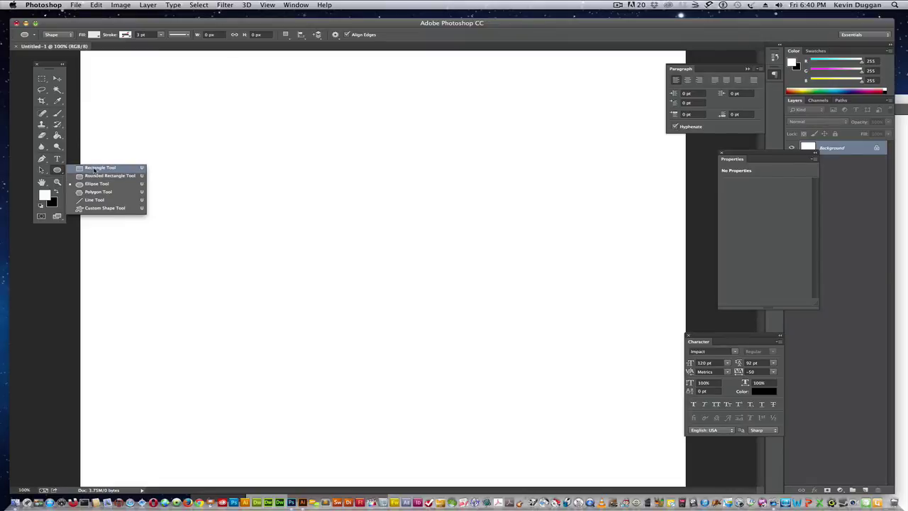
# - Draw a 225 × 113 px rectangle near the canvas's upper left with a light gray fill
pyautogui.click(94, 168)
pyautogui.moveTo(232, 137); pyautogui.dragTo(339, 184)
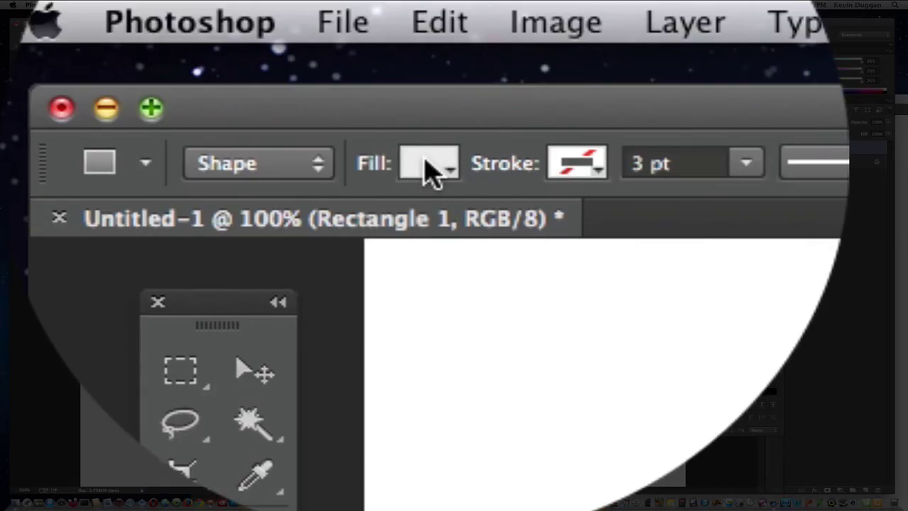
pyautogui.click(425, 160)
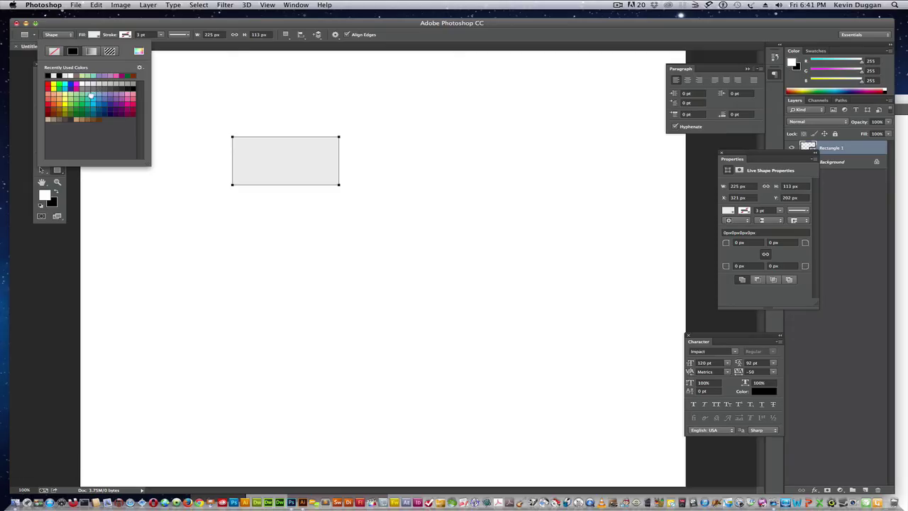
pyautogui.click(401, 393)
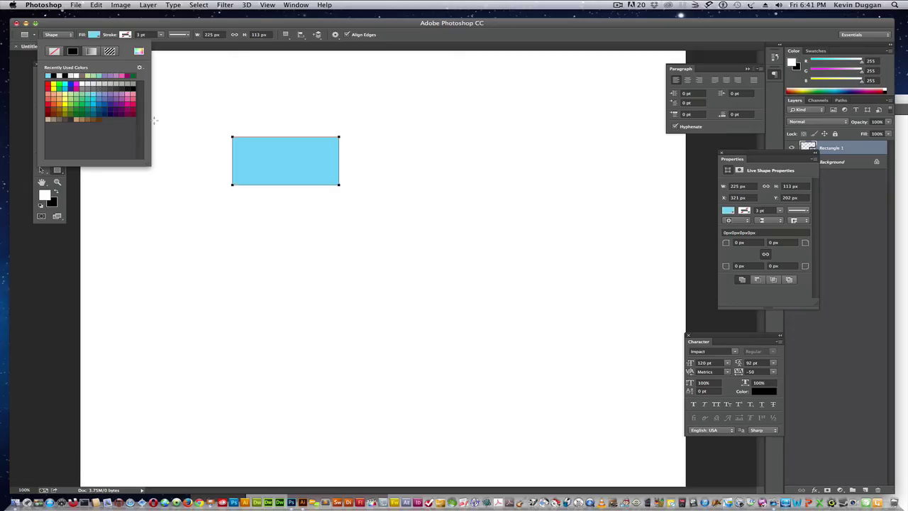
pyautogui.click(108, 83)
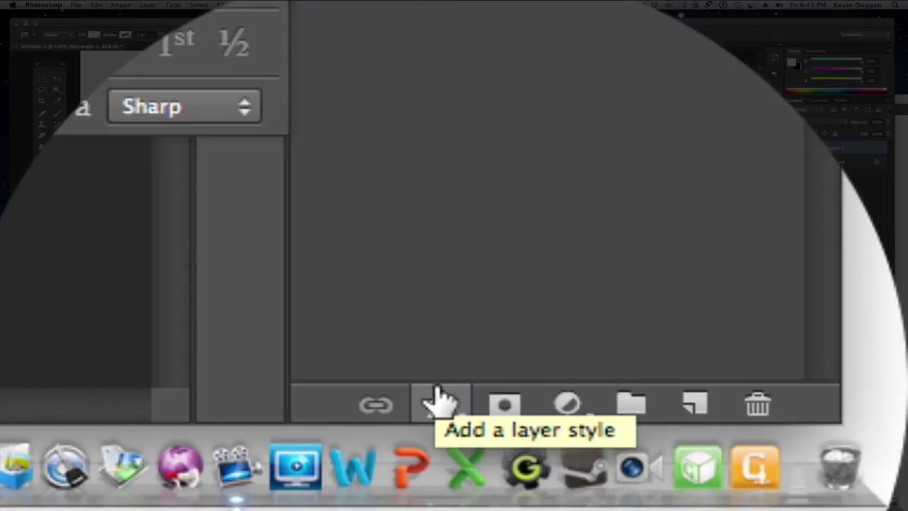
# - Give Rectangle 1 a Normal-mode black drop shadow at 100% opacity and 15 px distance
pyautogui.click(440, 401)
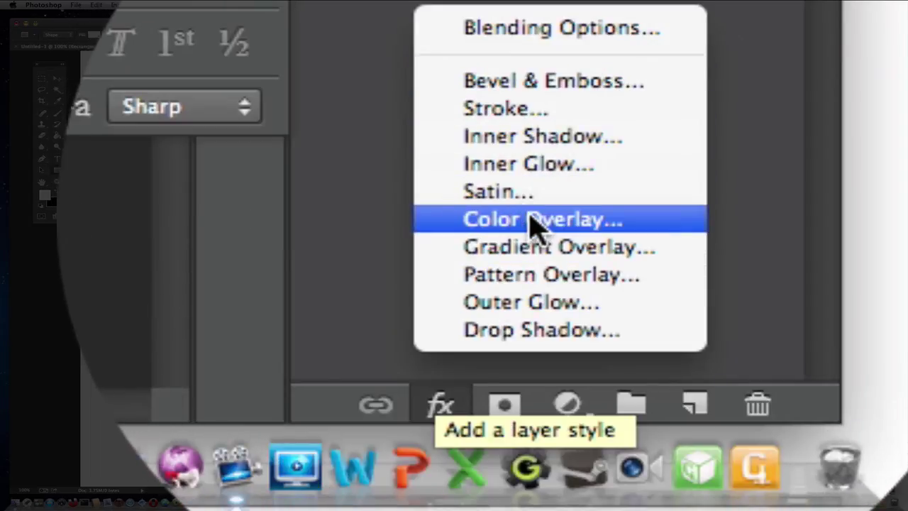
pyautogui.click(541, 333)
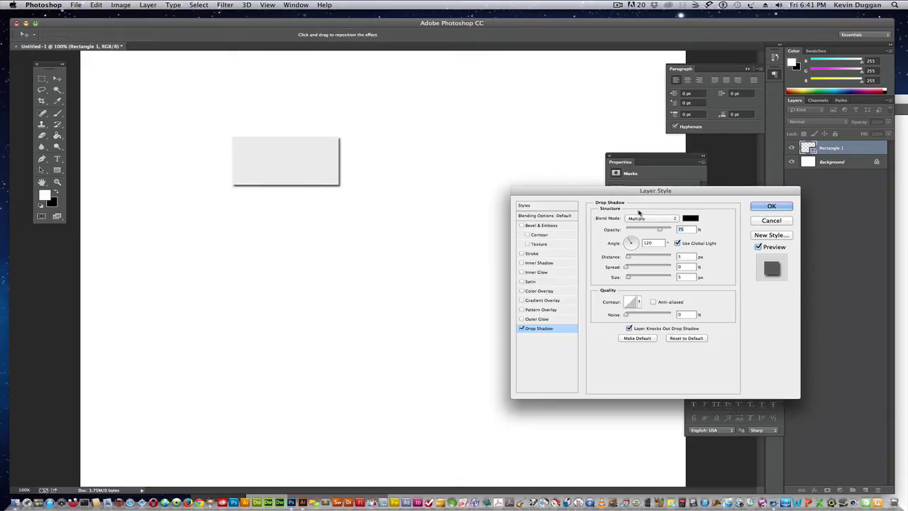
pyautogui.click(656, 219)
pyautogui.click(650, 196)
pyautogui.moveTo(662, 229); pyautogui.dragTo(669, 230)
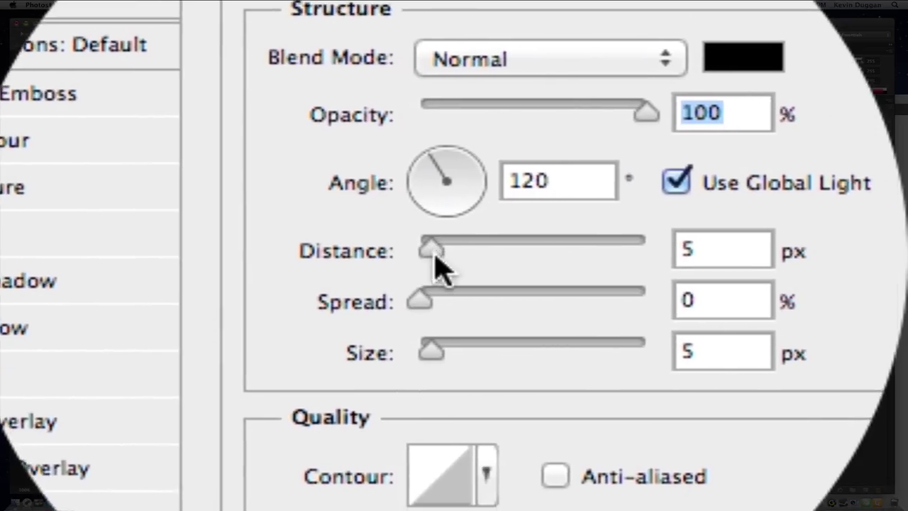
pyautogui.moveTo(435, 258); pyautogui.dragTo(471, 269)
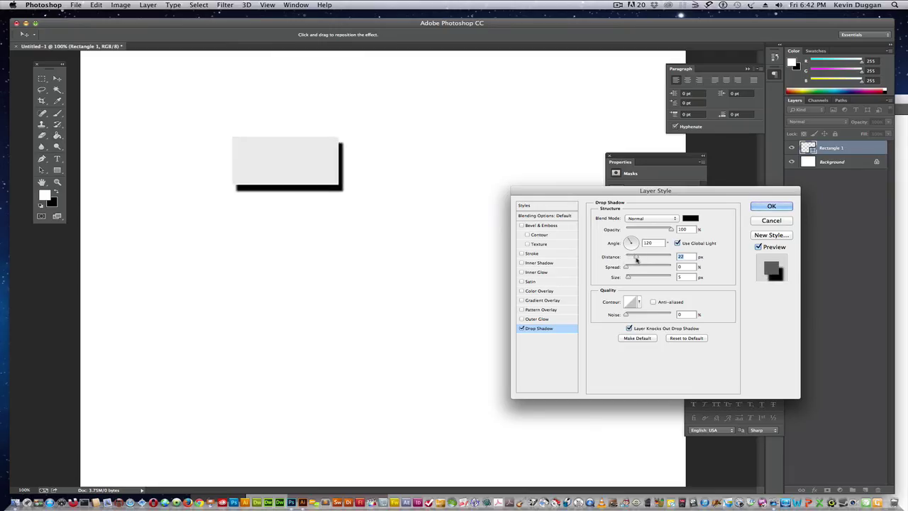
pyautogui.moveTo(637, 259); pyautogui.dragTo(630, 278)
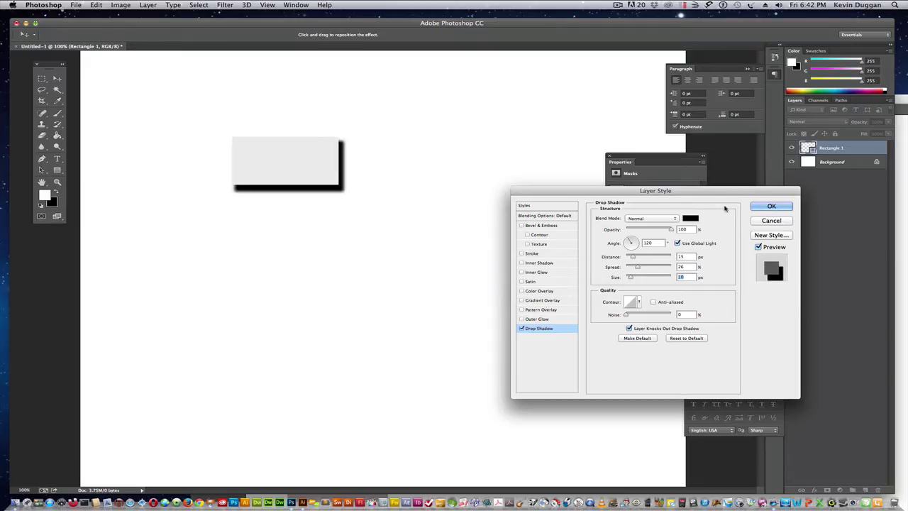
pyautogui.click(769, 207)
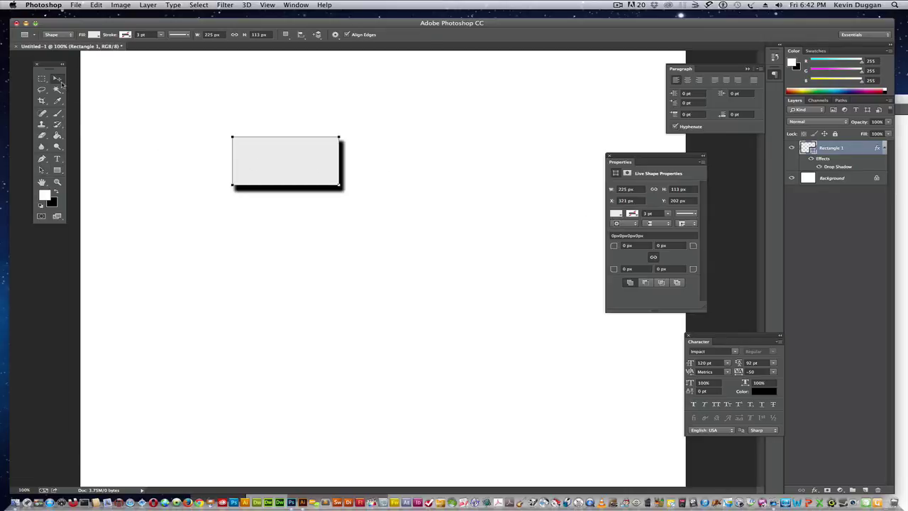
# - Duplicate the Rectangle 1 layer and move the copy down to the lower left
pyautogui.click(61, 81)
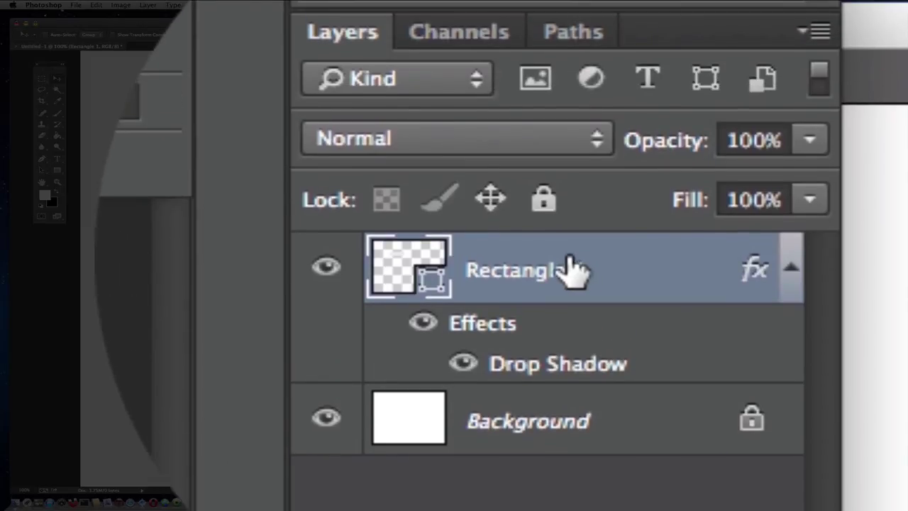
pyautogui.moveTo(572, 181); pyautogui.dragTo(865, 490)
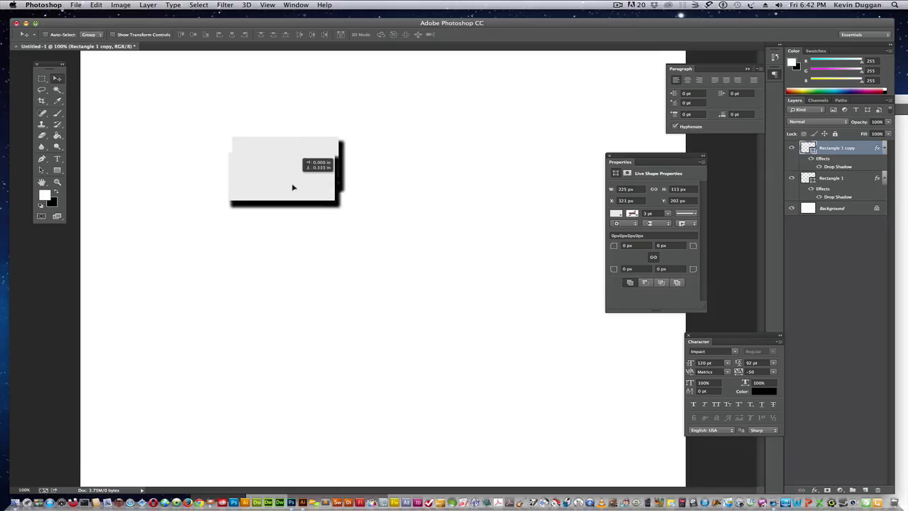
pyautogui.moveTo(294, 186); pyautogui.dragTo(205, 243)
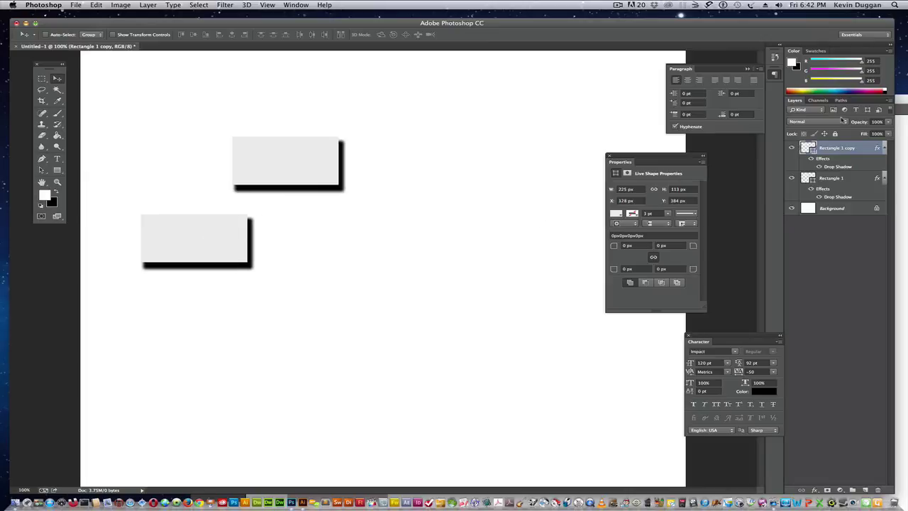
# - Duplicate Rectangle 1 copy and position the new box to the right of the lower-left box
pyautogui.moveTo(848, 147); pyautogui.dragTo(867, 490)
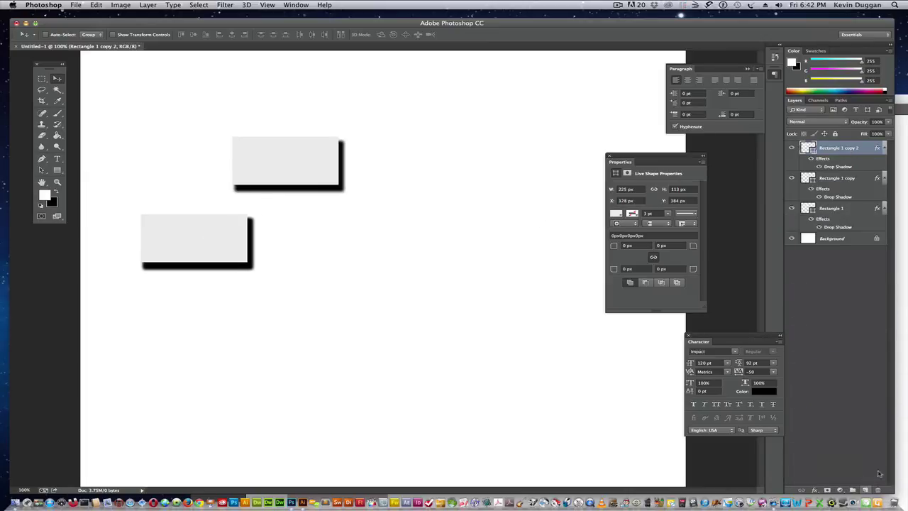
pyautogui.moveTo(227, 250); pyautogui.dragTo(368, 250)
pyautogui.moveTo(369, 248); pyautogui.dragTo(369, 248)
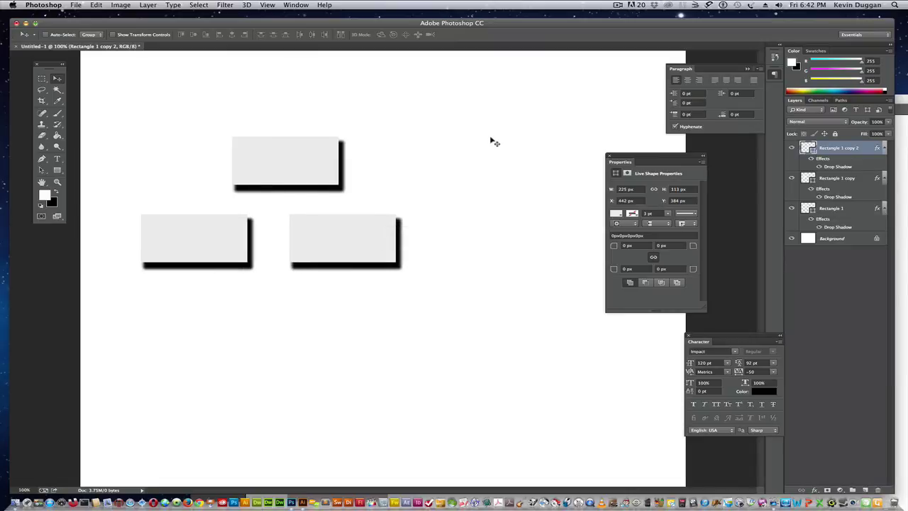
pyautogui.hotkey('shift', 'Right')
pyautogui.hotkey('shift', 'Right')
pyautogui.hotkey('shift', 'Right')
pyautogui.hotkey('shift', 'Right')
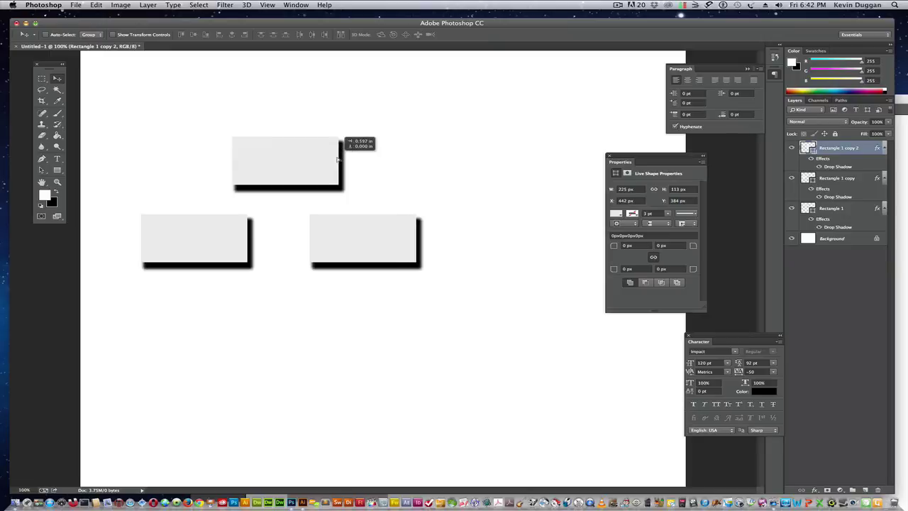
pyautogui.hotkey('shift', 'Left')
pyautogui.hotkey('shift', 'Left')
pyautogui.hotkey('shift', 'Left')
pyautogui.hotkey('shift', 'Right')
pyautogui.hotkey('shift', 'Left')
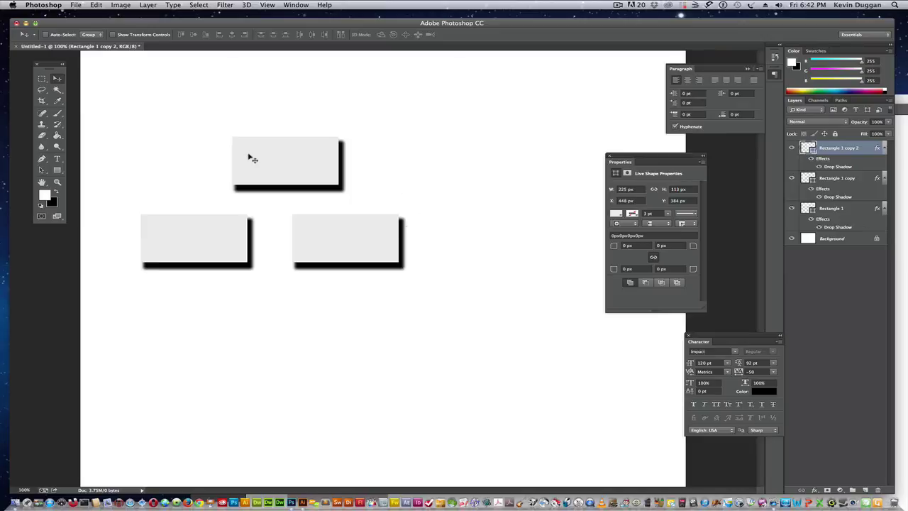
# - Create a HOME text layer in 36 pt above the top box
pyautogui.click(58, 158)
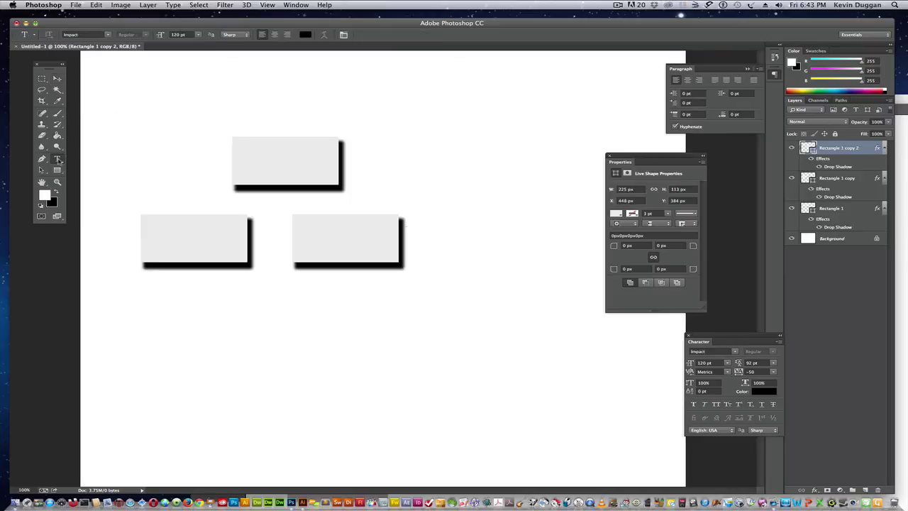
pyautogui.click(355, 95)
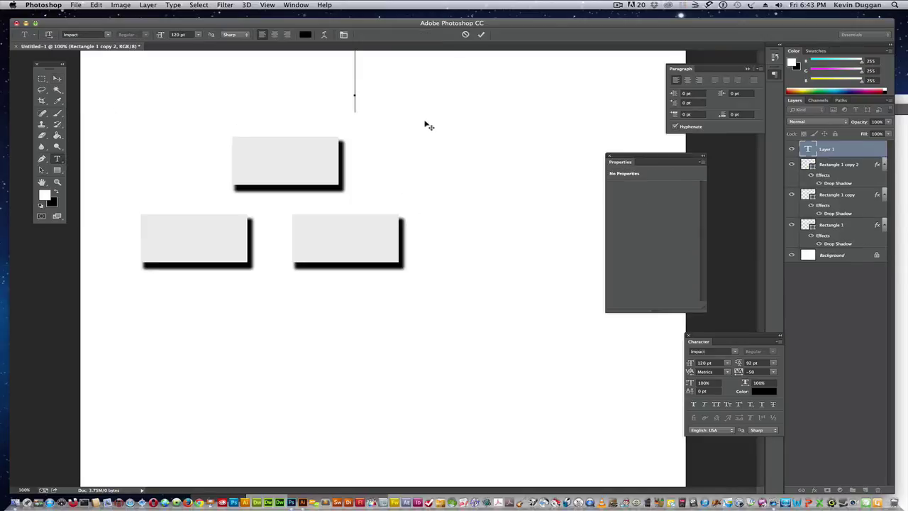
pyautogui.click(197, 37)
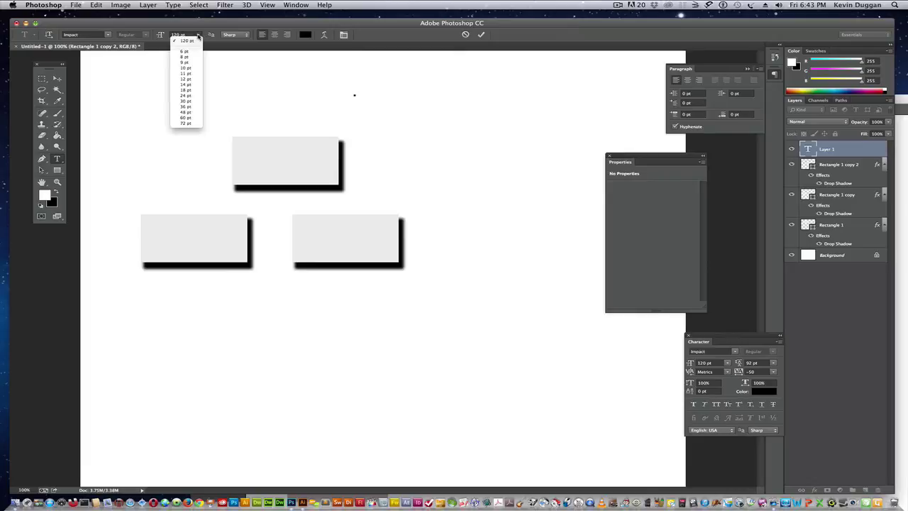
pyautogui.click(205, 107)
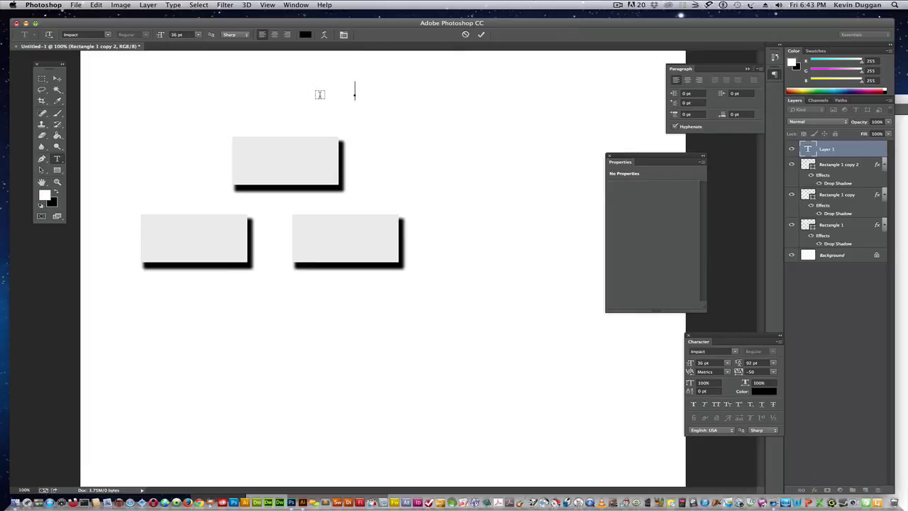
pyautogui.write('HOME')
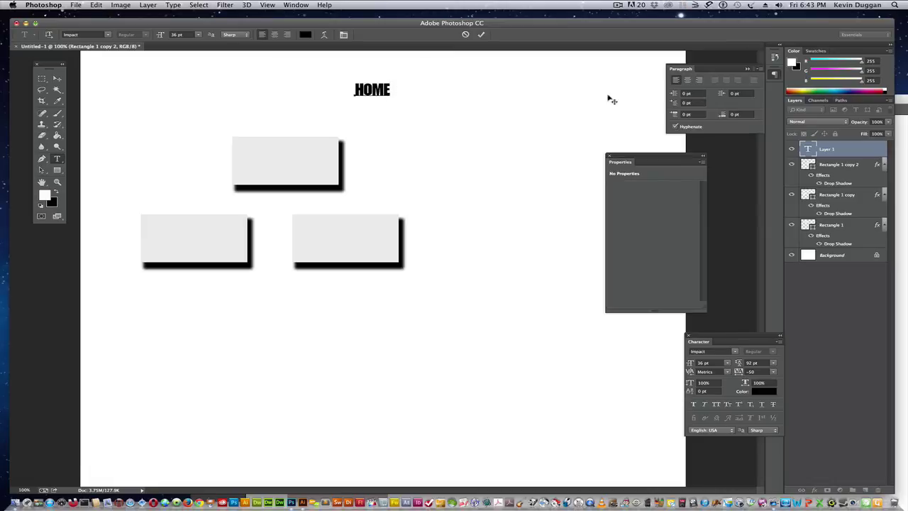
# - Reposition the Character panel and set the HOME text's tracking to 0
pyautogui.moveTo(728, 336); pyautogui.dragTo(507, 116)
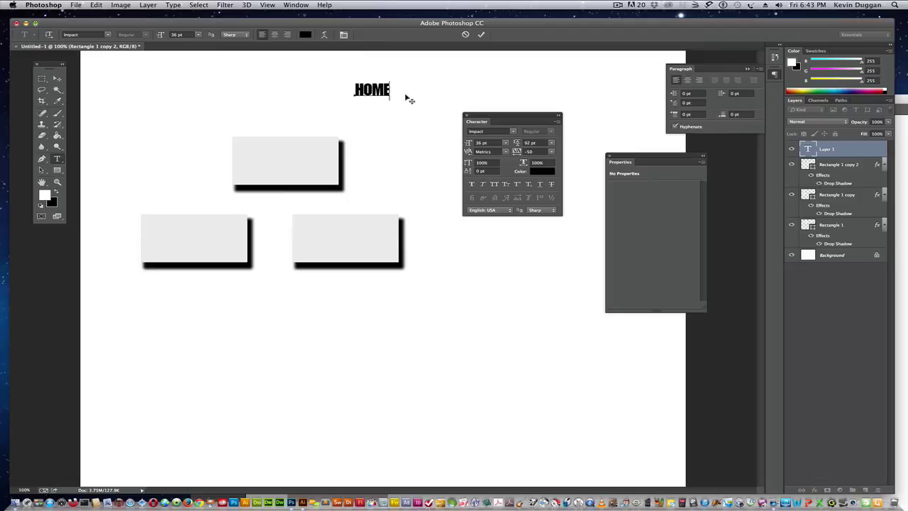
pyautogui.click(291, 7)
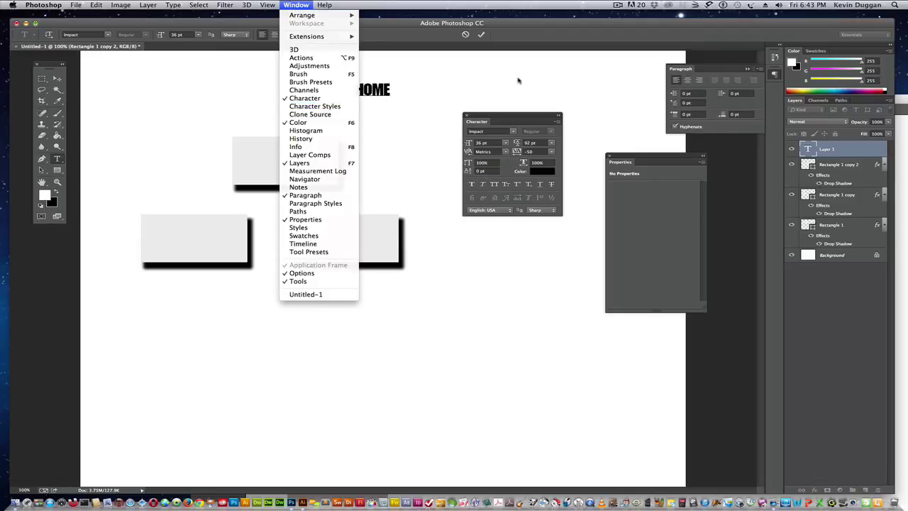
pyautogui.click(541, 74)
pyautogui.moveTo(513, 119); pyautogui.dragTo(534, 108)
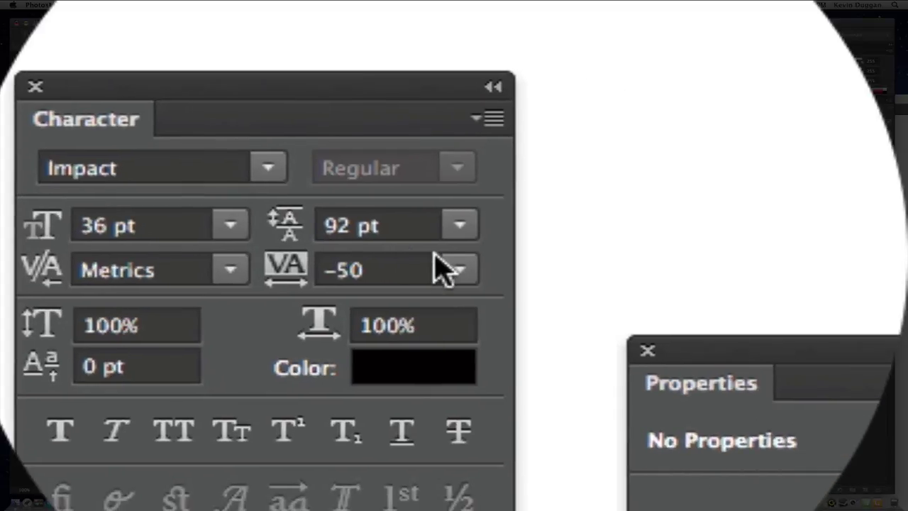
pyautogui.click(456, 269)
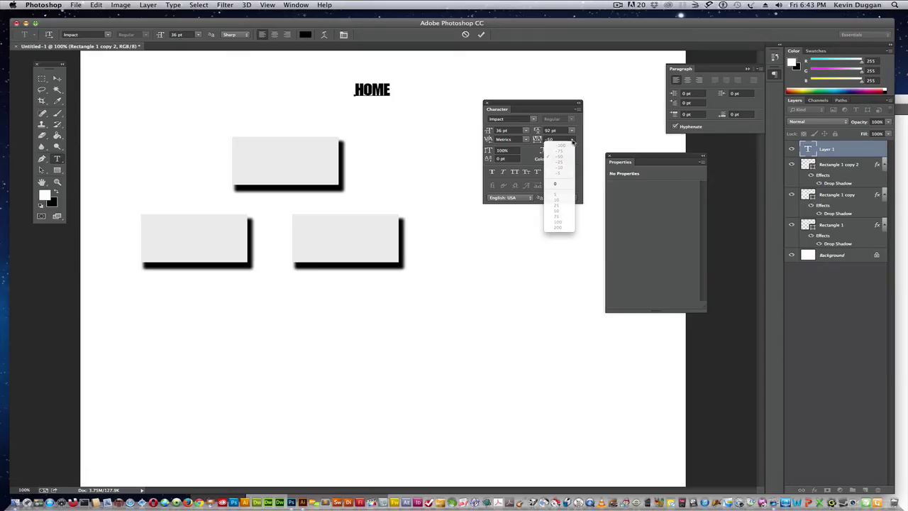
pyautogui.click(556, 184)
pyautogui.moveTo(390, 90); pyautogui.dragTo(331, 89)
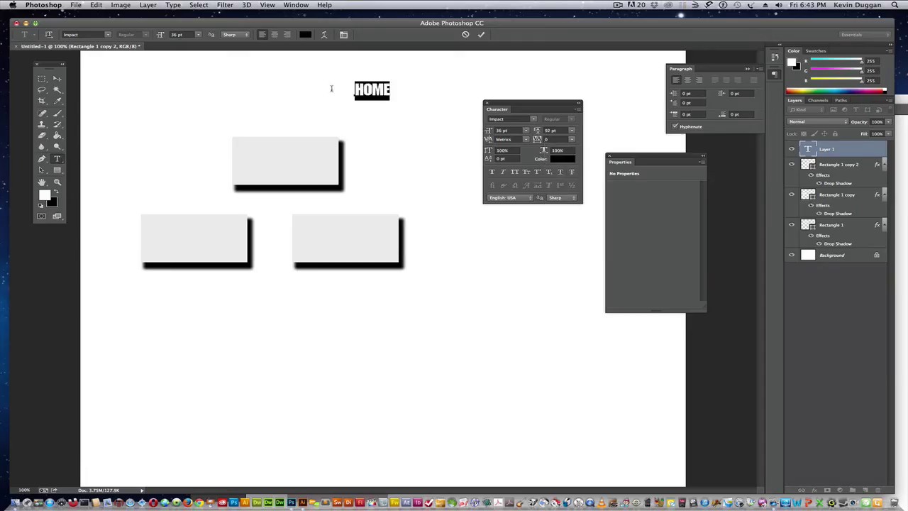
pyautogui.click(572, 139)
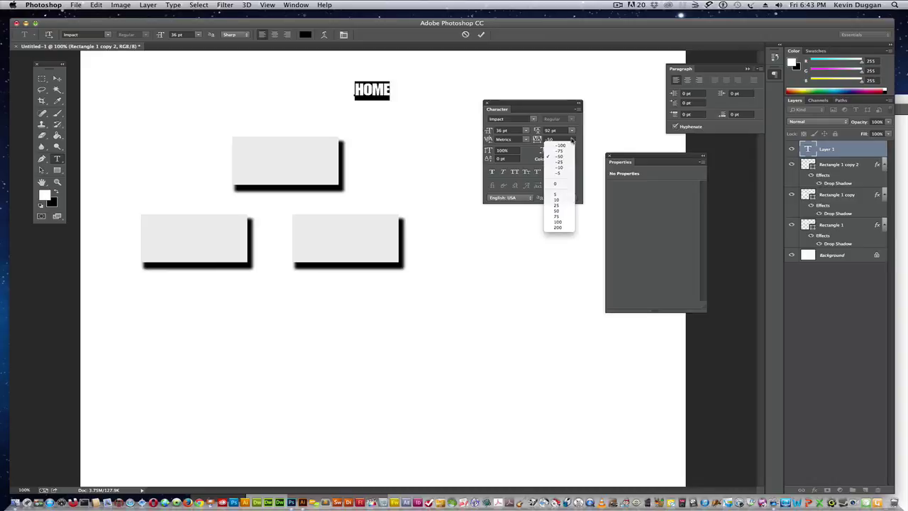
pyautogui.click(565, 184)
pyautogui.click(386, 93)
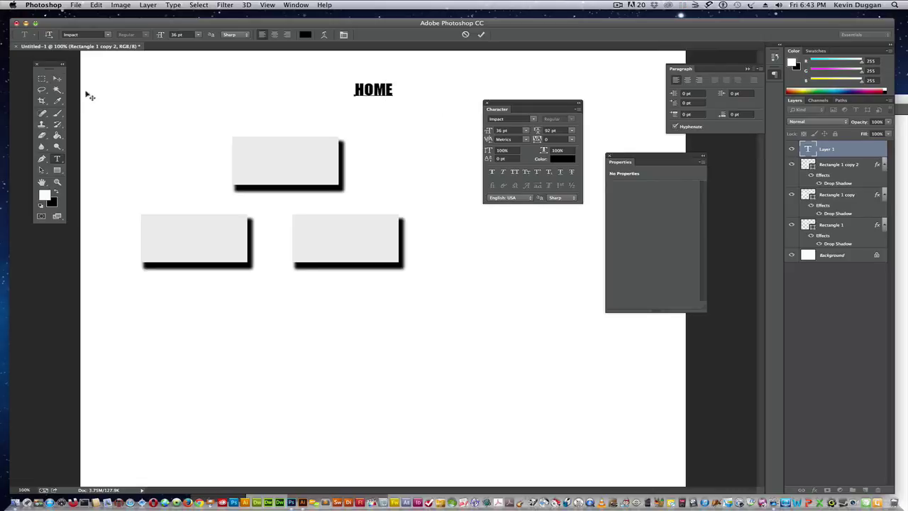
# - Move the HOME label down onto the top box
pyautogui.click(57, 78)
pyautogui.moveTo(383, 92); pyautogui.dragTo(293, 163)
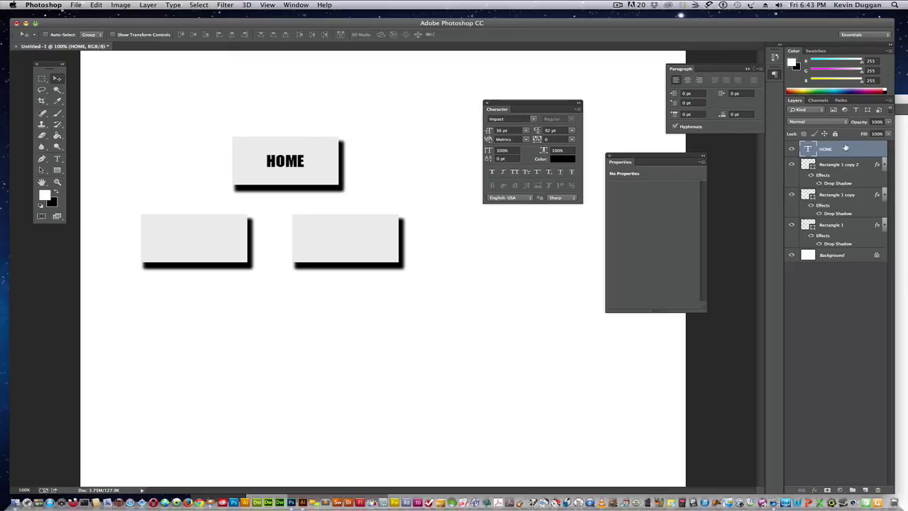
pyautogui.moveTo(845, 146)
pyautogui.mouseDown()
pyautogui.moveTo(848, 243)
pyautogui.moveTo(848, 146)
pyautogui.mouseUp()
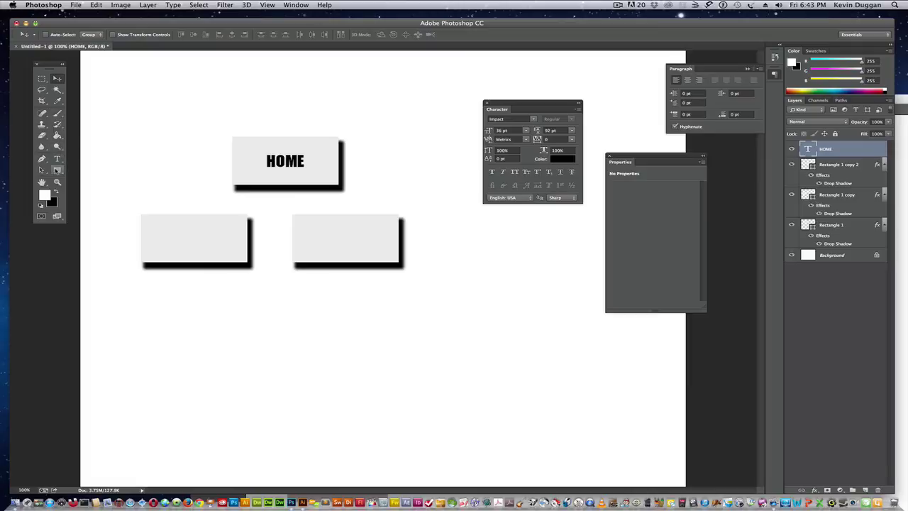
# - With a thicker Line Tool stroke, draw lines from the HOME box to both lower boxes
pyautogui.click(56, 170)
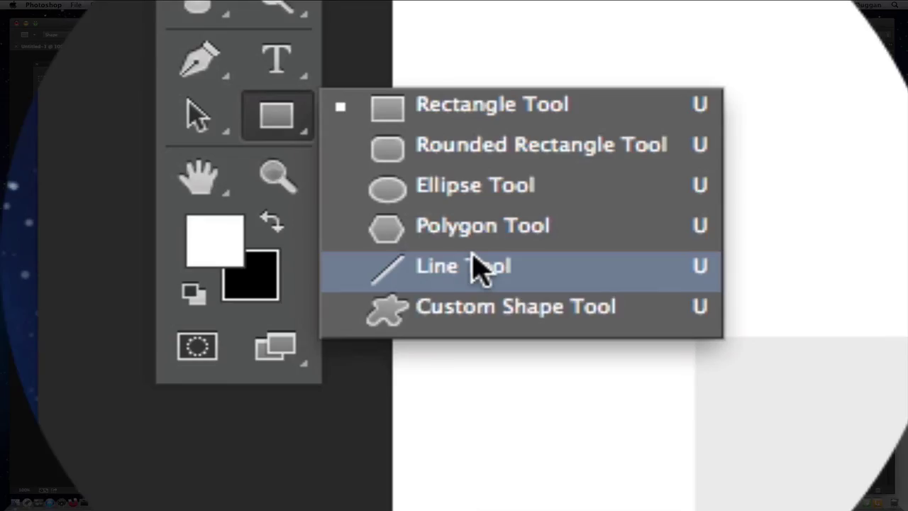
pyautogui.click(97, 200)
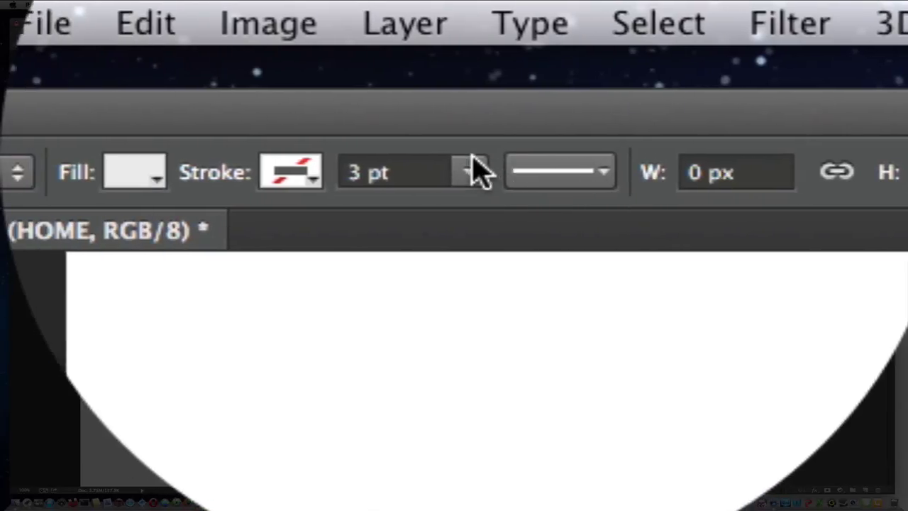
pyautogui.click(472, 171)
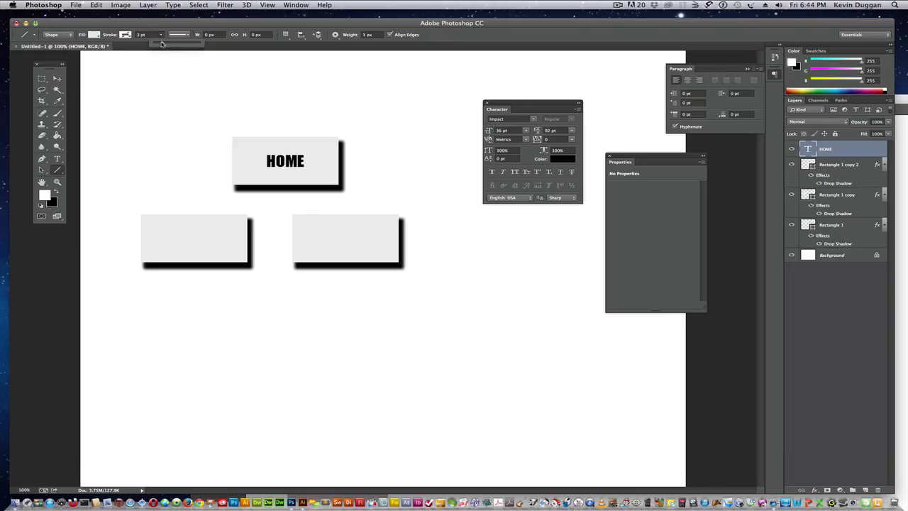
pyautogui.moveTo(161, 44); pyautogui.dragTo(162, 45)
pyautogui.moveTo(227, 170); pyautogui.dragTo(168, 216)
pyautogui.moveTo(306, 184); pyautogui.dragTo(321, 214)
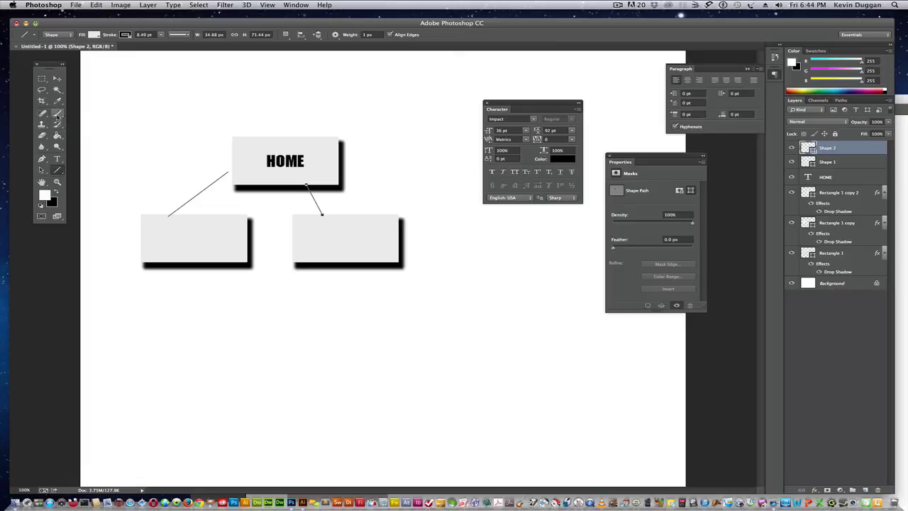
# - Draw a black-outlined grey ellipse below the lower sitemap boxes
pyautogui.click(59, 172)
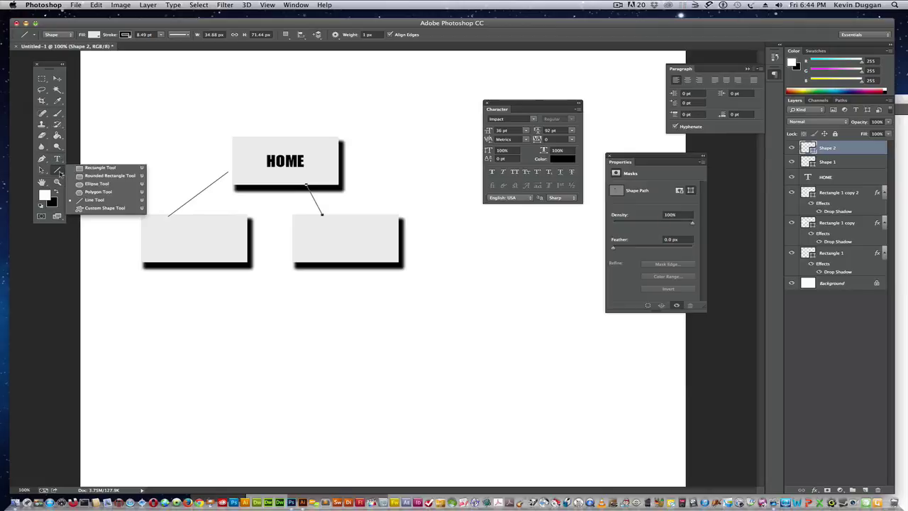
pyautogui.click(94, 184)
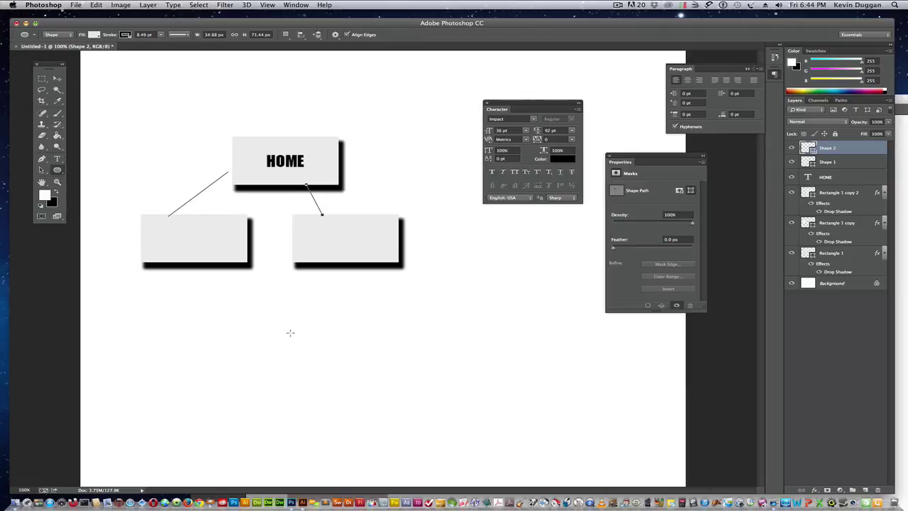
pyautogui.moveTo(289, 331); pyautogui.dragTo(449, 400)
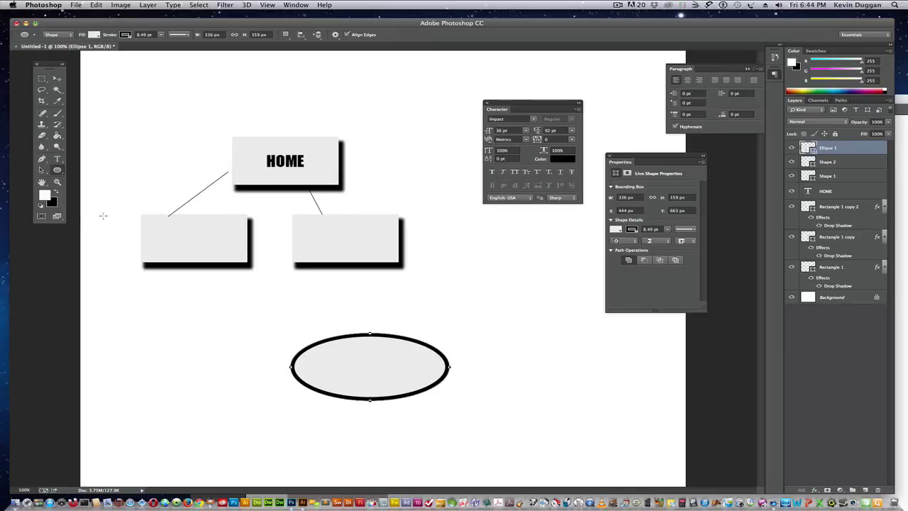
# - Draw a 222 × 195 px outlined grey rectangle to the lower right of the ellipse
pyautogui.click(57, 171)
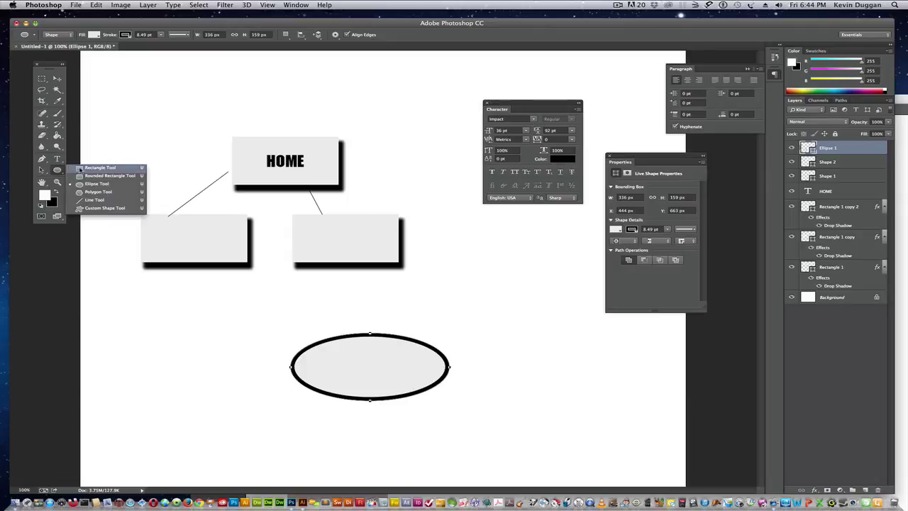
pyautogui.click(80, 167)
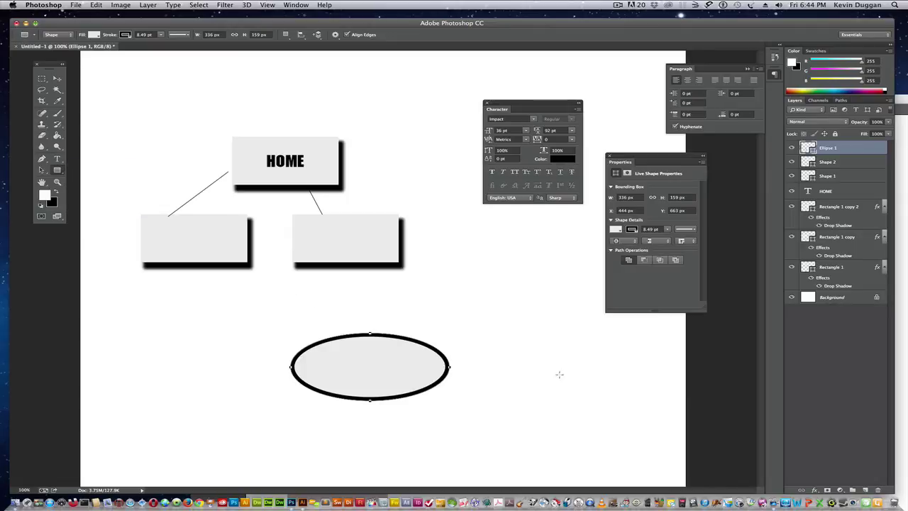
pyautogui.moveTo(550, 370); pyautogui.dragTo(657, 452)
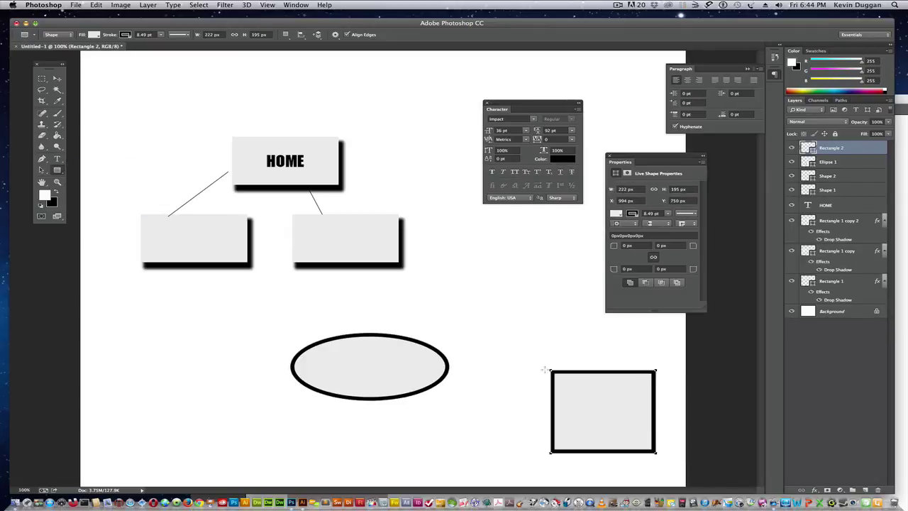